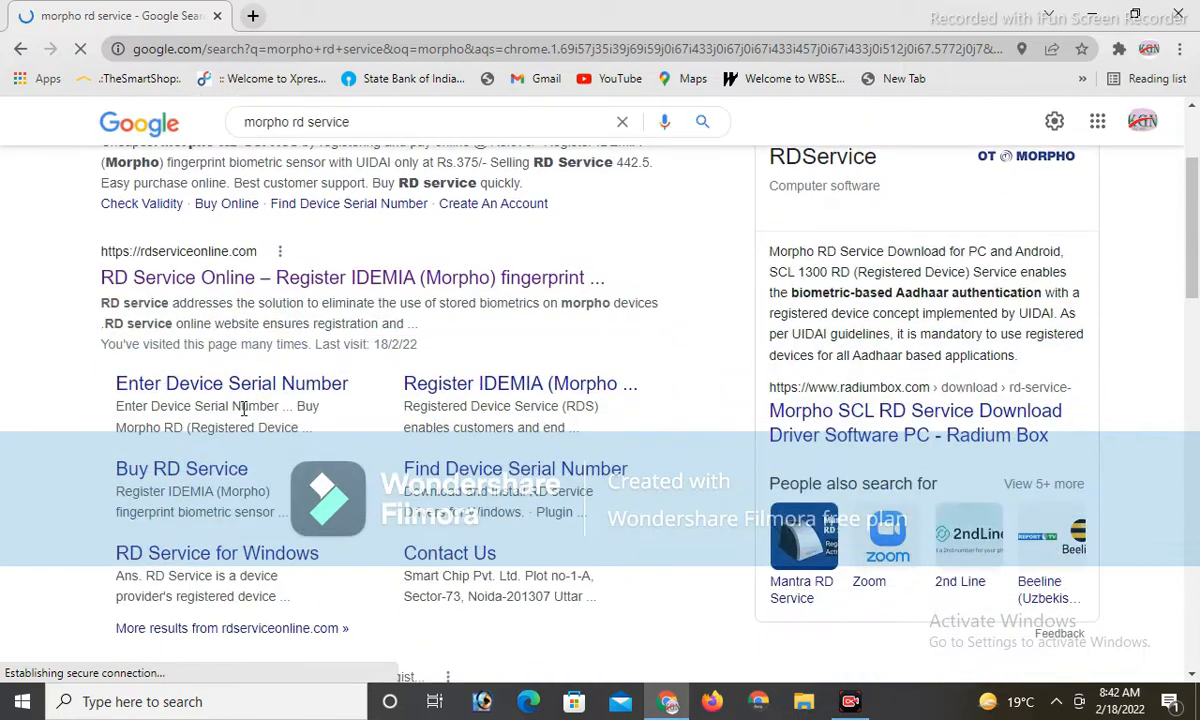
Open the RD Service Online website (rdserviceonline.com) from the Google search results
{"action": "left_click", "coordinate": [174, 285]}
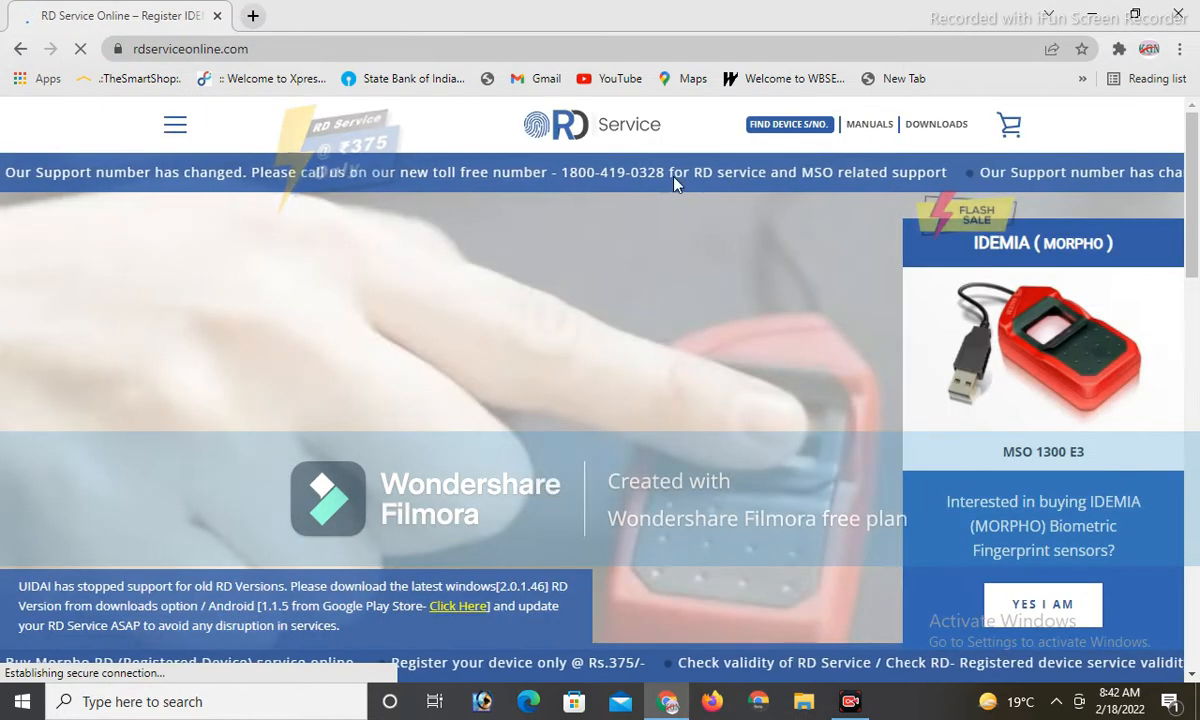
{"action": "left_click", "coordinate": [267, 50]}
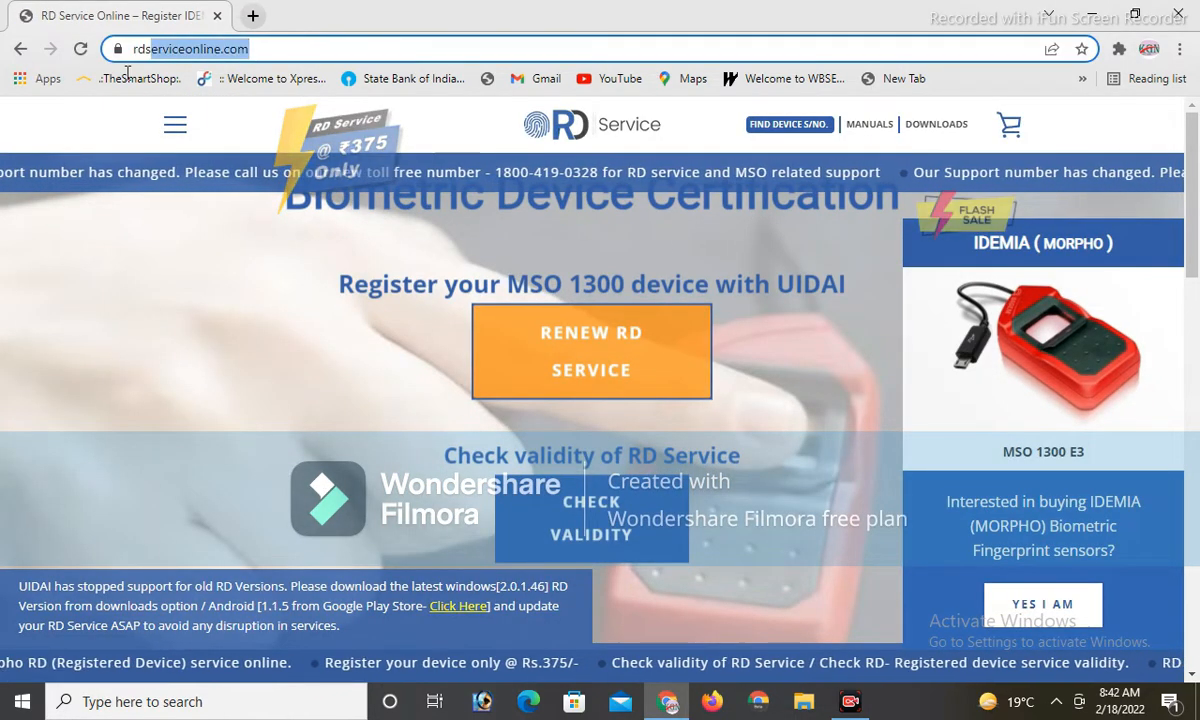
{"action": "left_click_drag", "start_coordinate": [132, 75], "coordinate": [249, 80]}
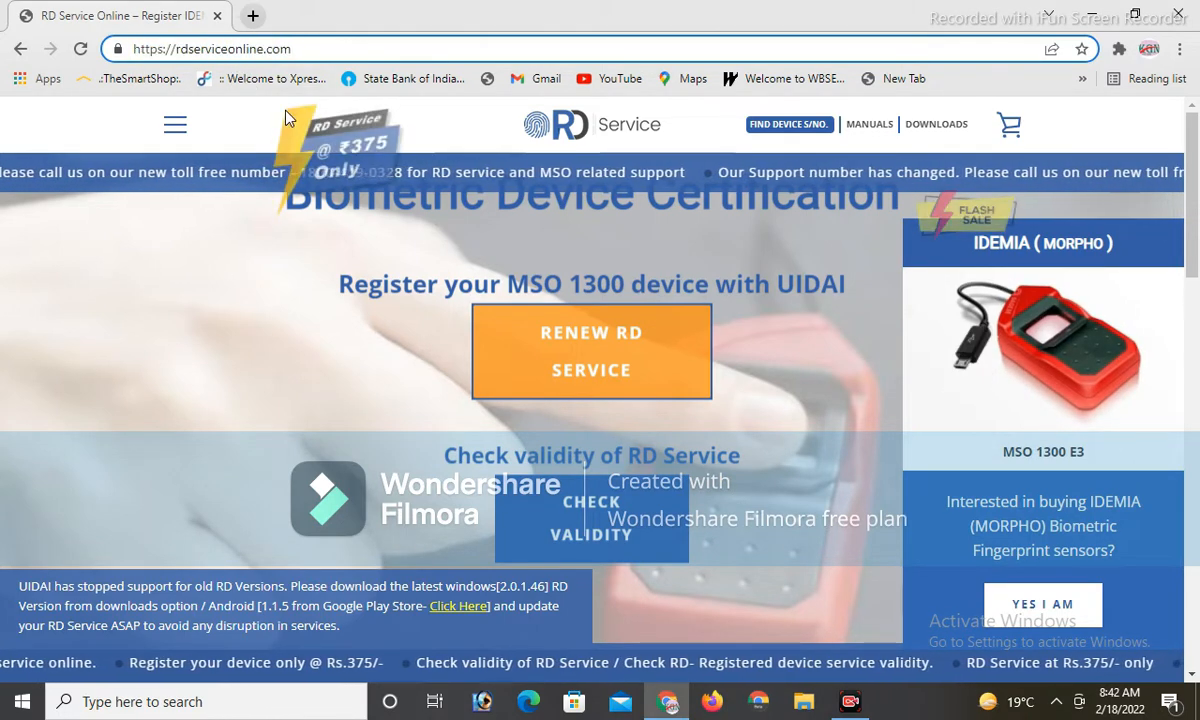
Download the Windows (http) version of the RD Service driver from the site's list of driver downloads
{"action": "mouse_move", "coordinate": [966, 137]}
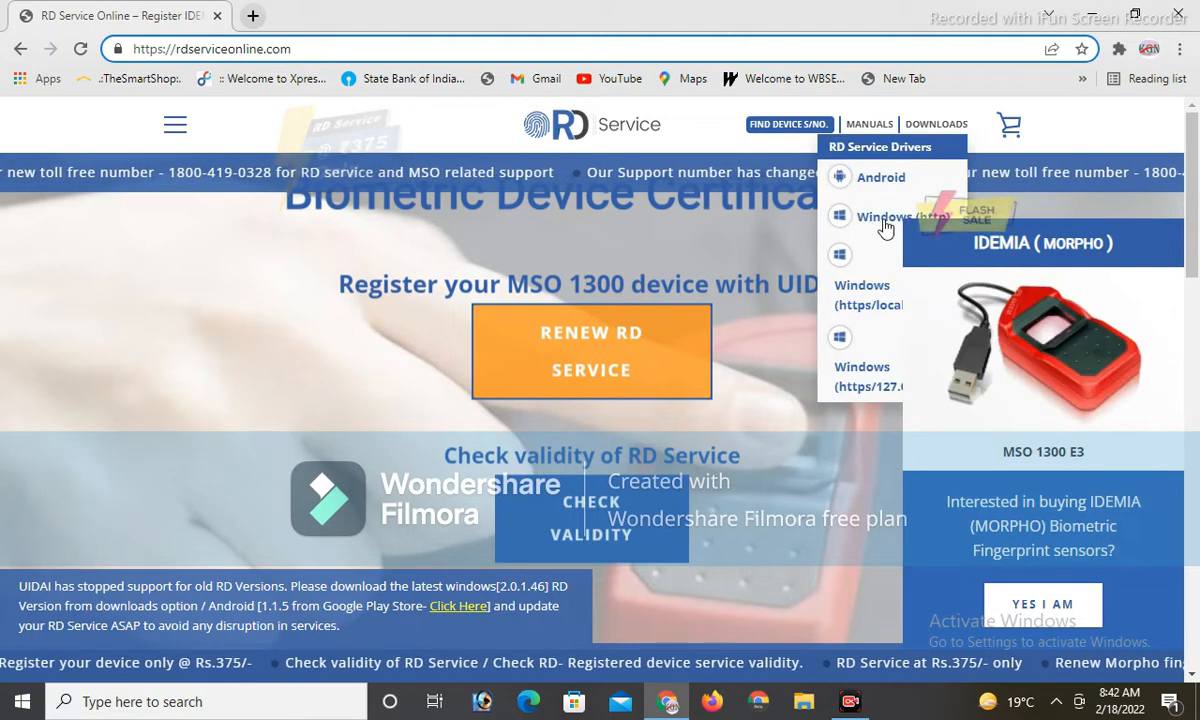
{"action": "scroll", "coordinate": [878, 228], "scroll_direction": "down", "scroll_amount": 2}
{"action": "scroll", "coordinate": [878, 228], "scroll_direction": "up", "scroll_amount": 2}
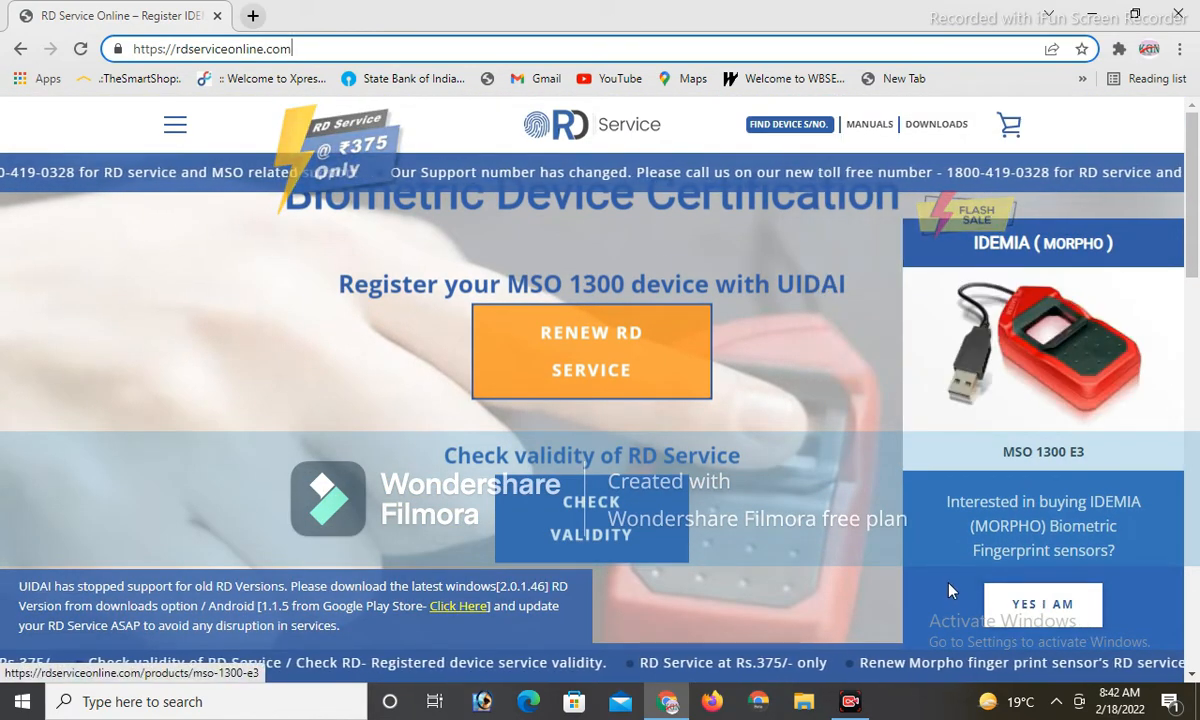
{"action": "mouse_move", "coordinate": [930, 135]}
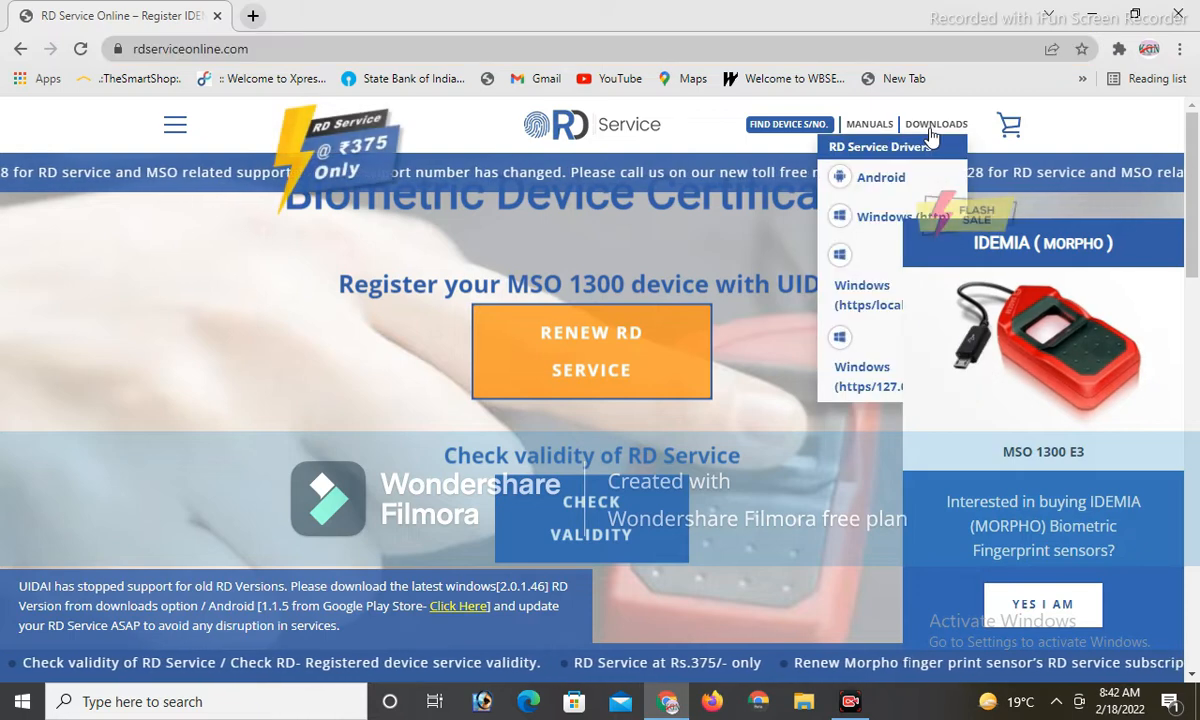
{"action": "left_click", "coordinate": [876, 230]}
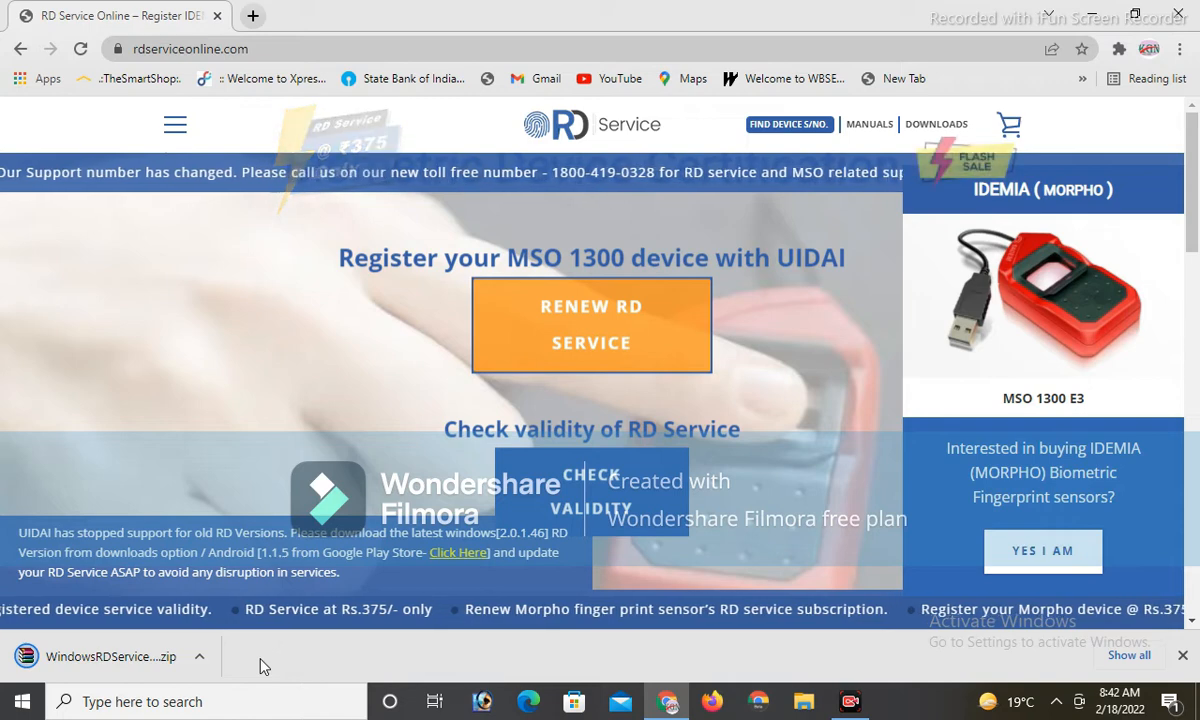
Show the downloaded WindowsRDService zip file in its folder
{"action": "scroll", "coordinate": [506, 425], "scroll_direction": "down", "scroll_amount": 3}
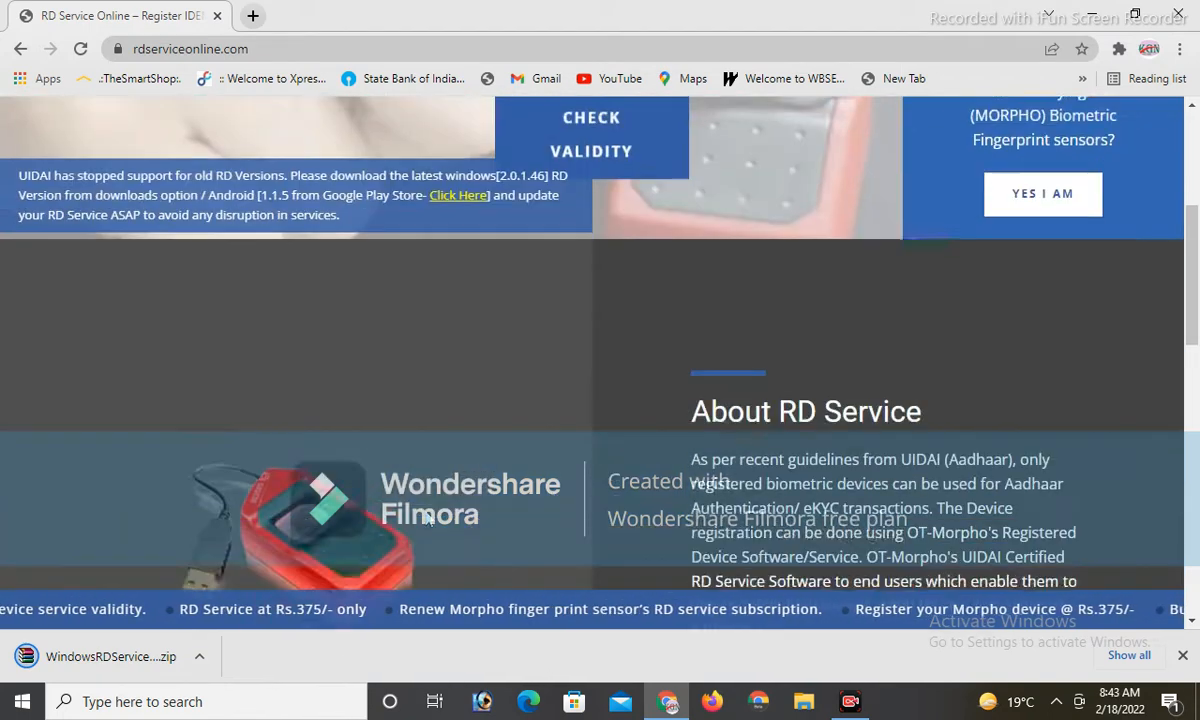
{"action": "left_click", "coordinate": [199, 656]}
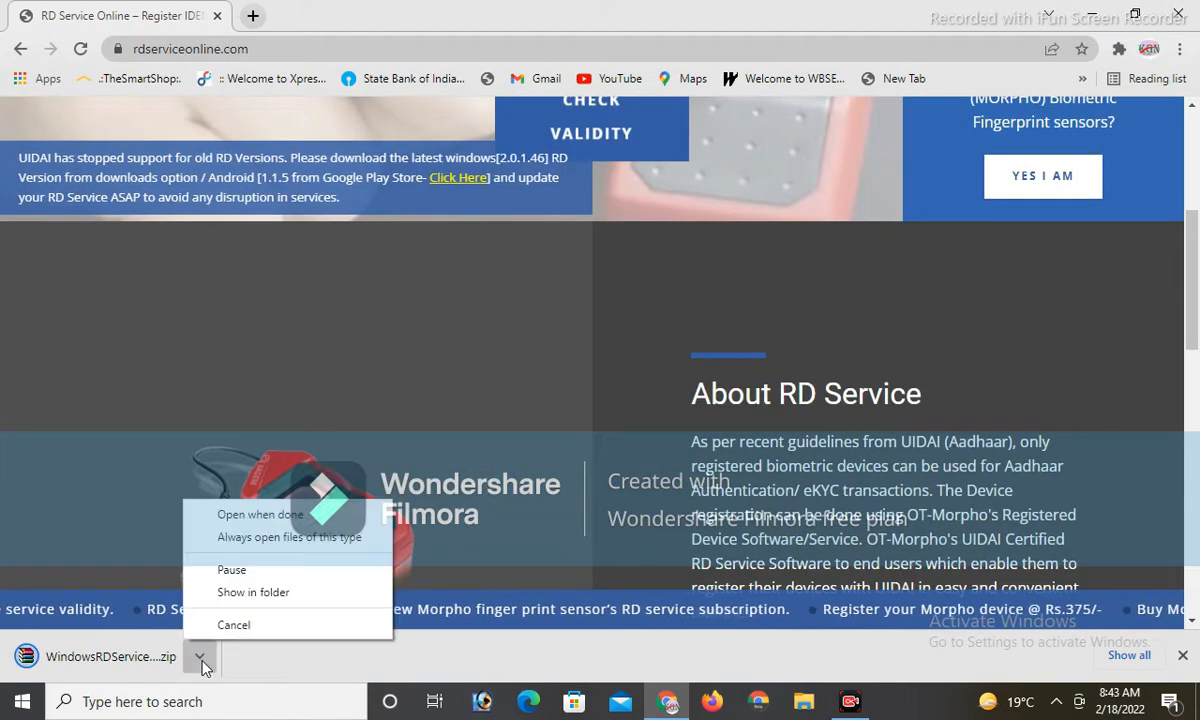
{"action": "left_click", "coordinate": [250, 592]}
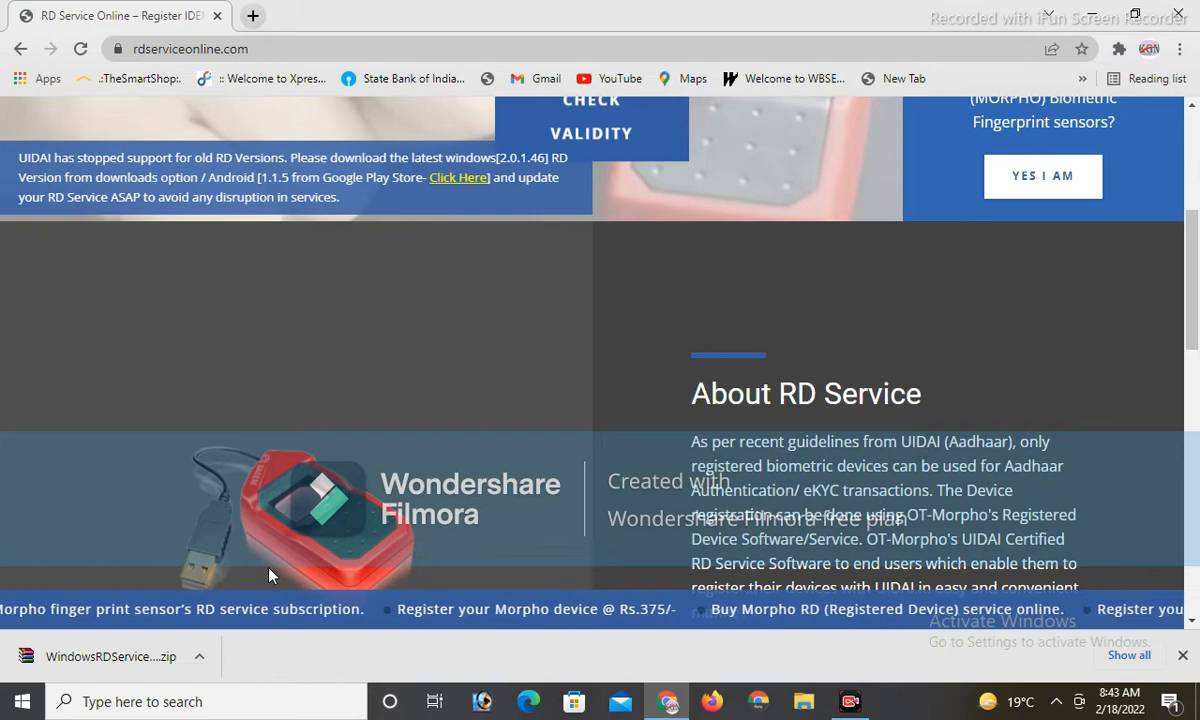
{"action": "scroll", "coordinate": [270, 576], "scroll_direction": "up", "scroll_amount": 3}
{"action": "scroll", "coordinate": [269, 572], "scroll_direction": "up", "scroll_amount": 1}
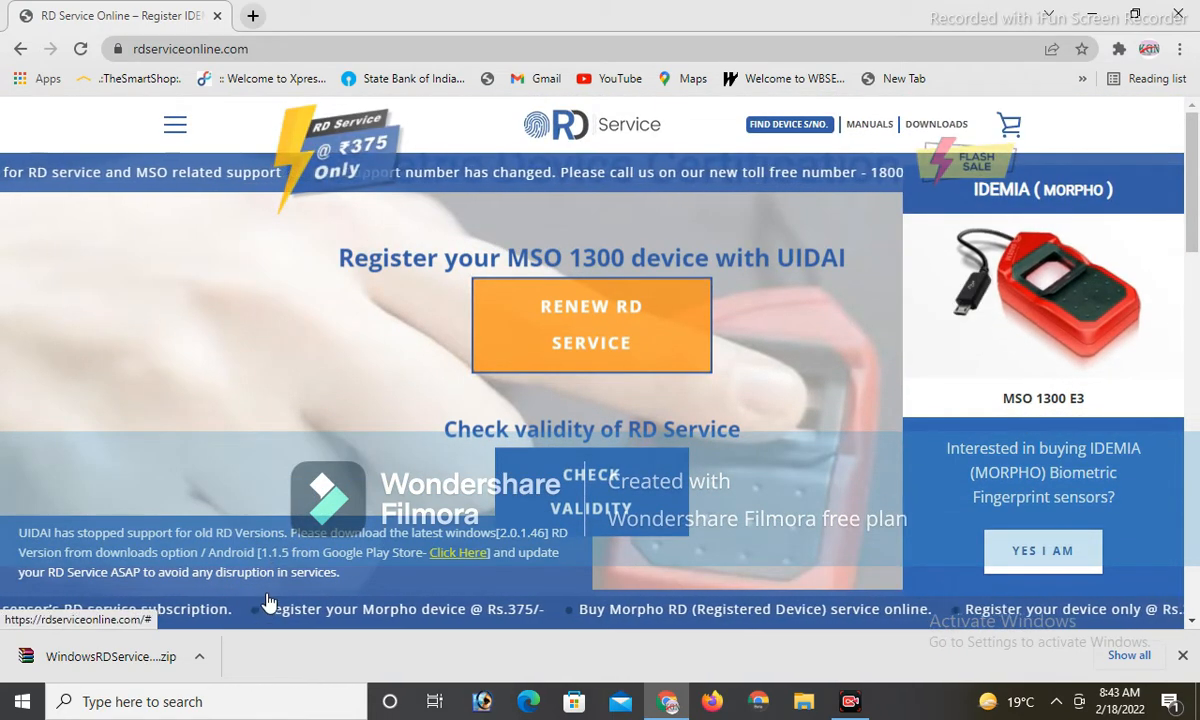
{"action": "left_click", "coordinate": [202, 660]}
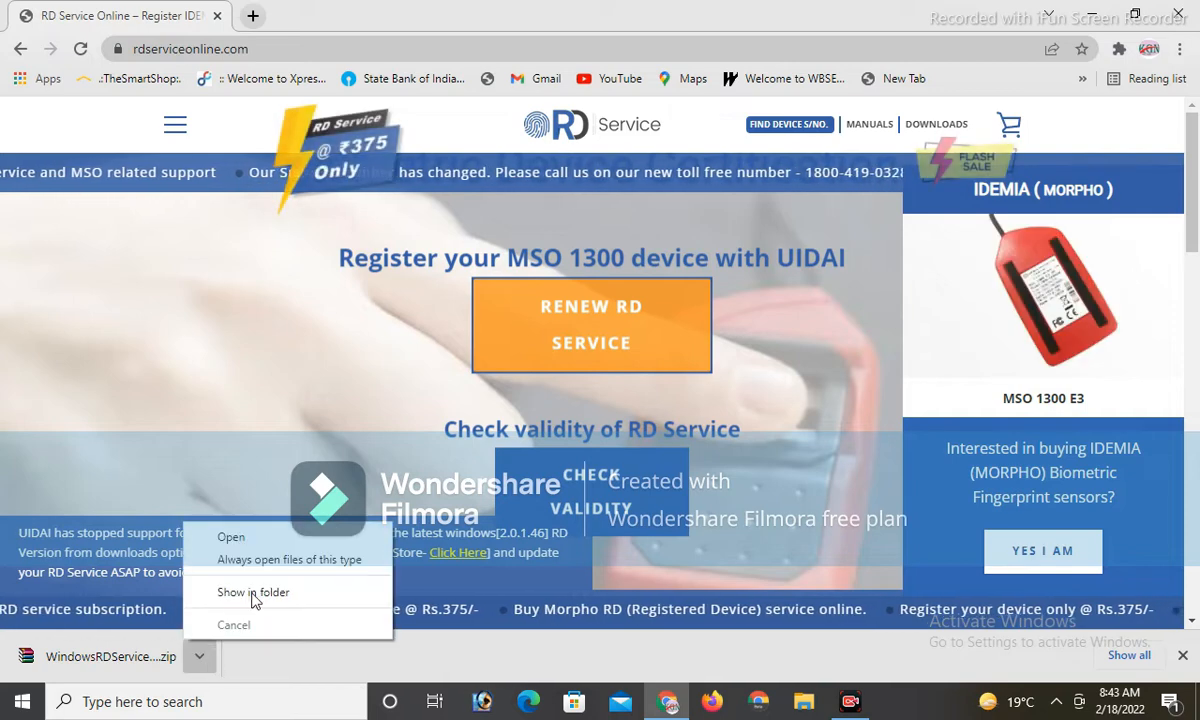
{"action": "left_click", "coordinate": [252, 596]}
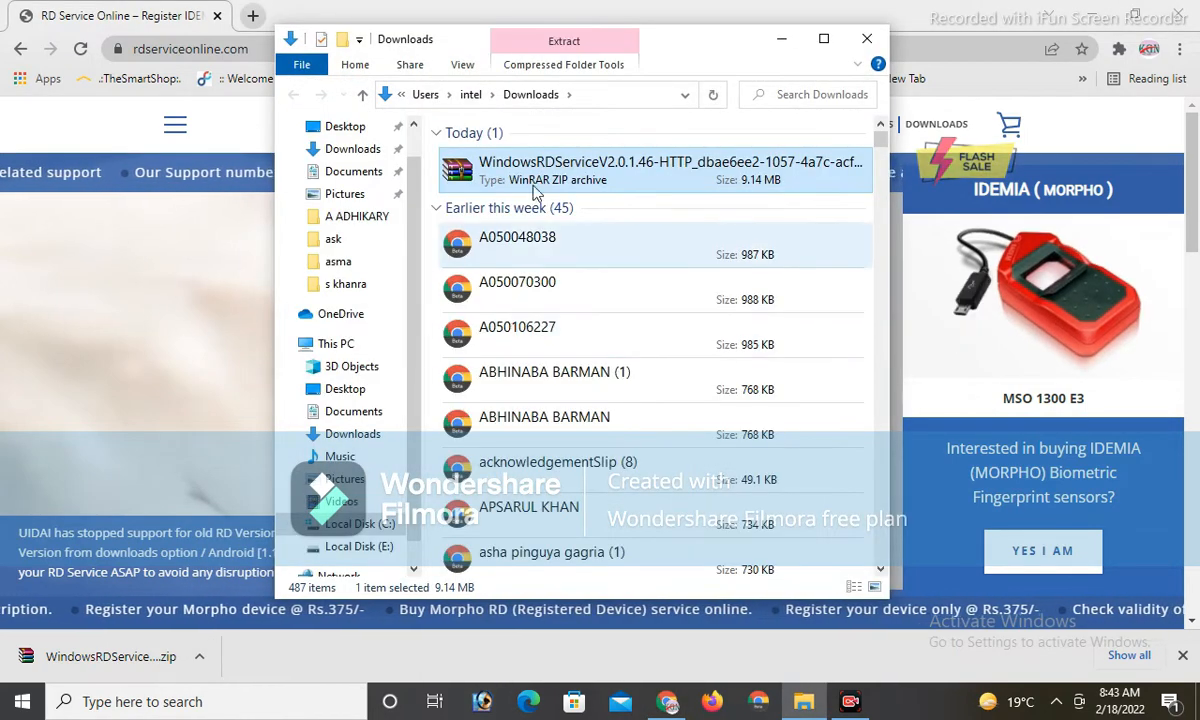
Extract the WindowsRDServiceV2.0.1.46-HTTP archive directly into the Downloads folder with Extract Here
{"action": "double_click", "coordinate": [520, 172]}
{"action": "right_click", "coordinate": [521, 179]}
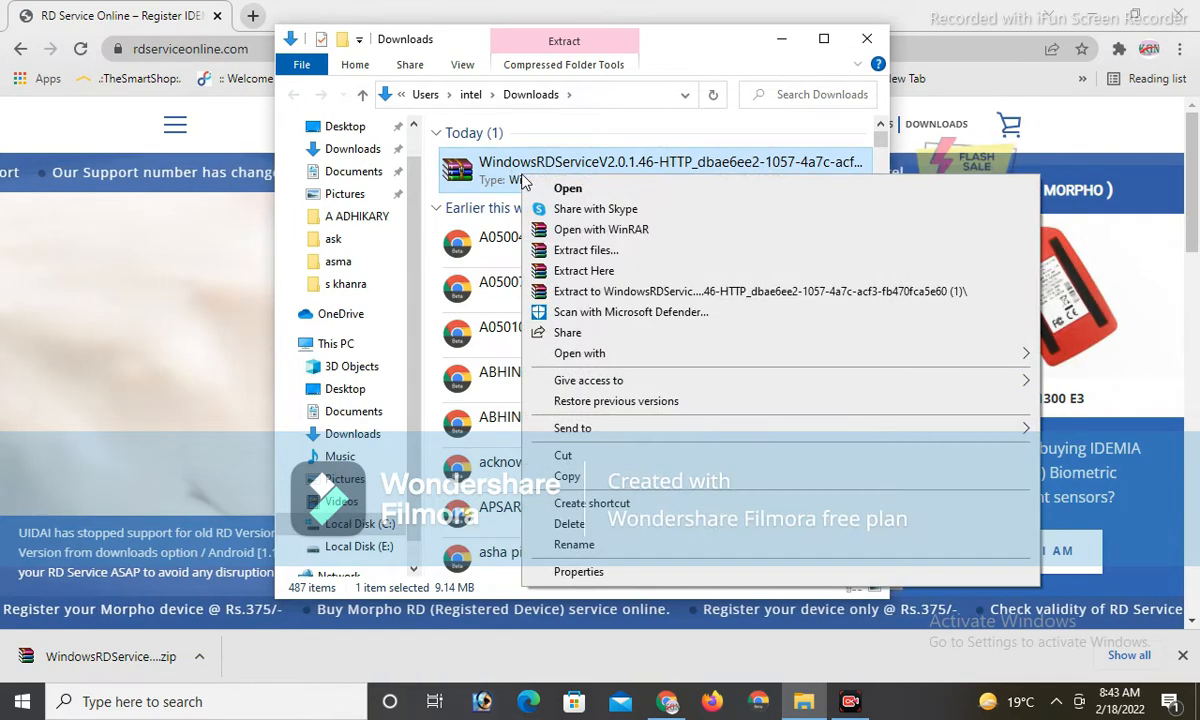
{"action": "left_click", "coordinate": [645, 271]}
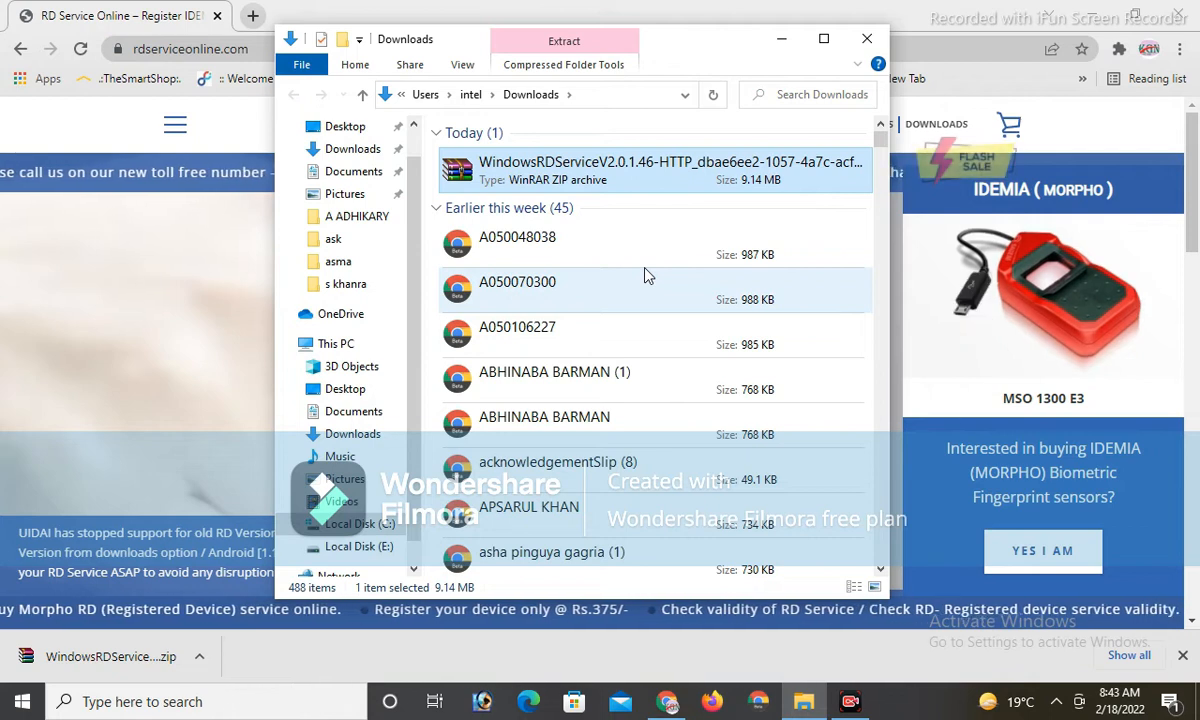
Minimize the browser and extract the WindowsRDServiceV2.0.1.46-HTTP archive to the suggested destination path with the default extraction options
{"action": "left_click", "coordinate": [1085, 12]}
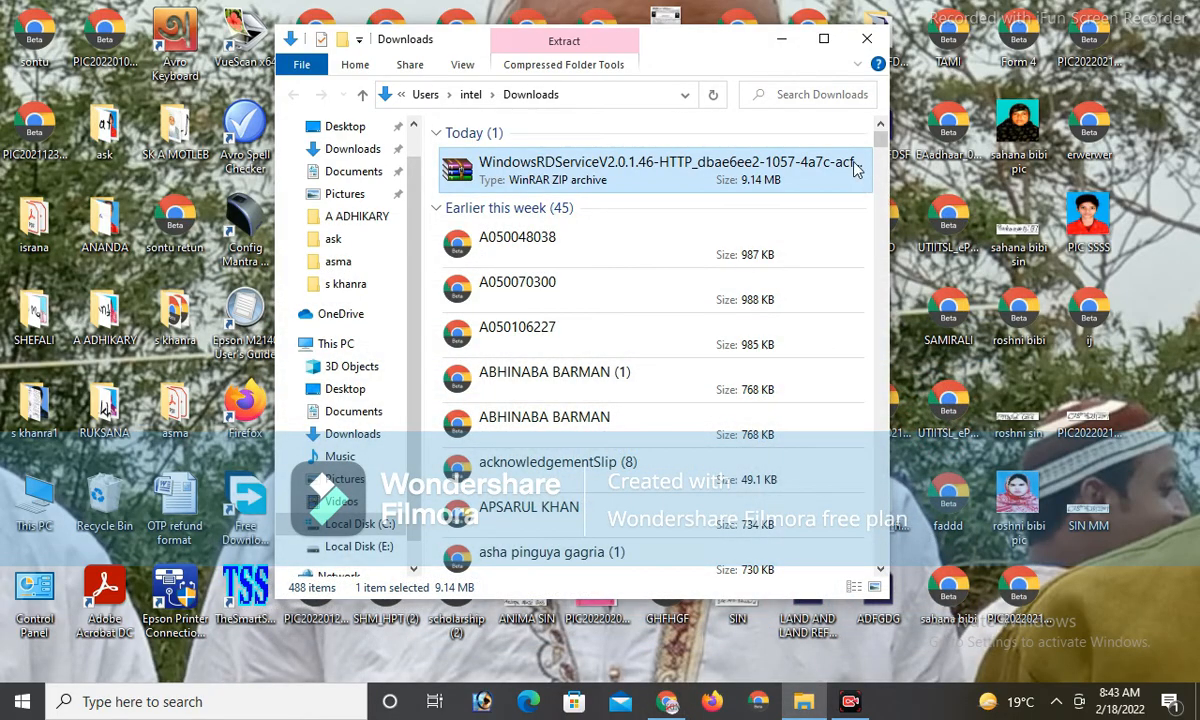
{"action": "left_click_drag", "start_coordinate": [730, 60], "coordinate": [789, 92]}
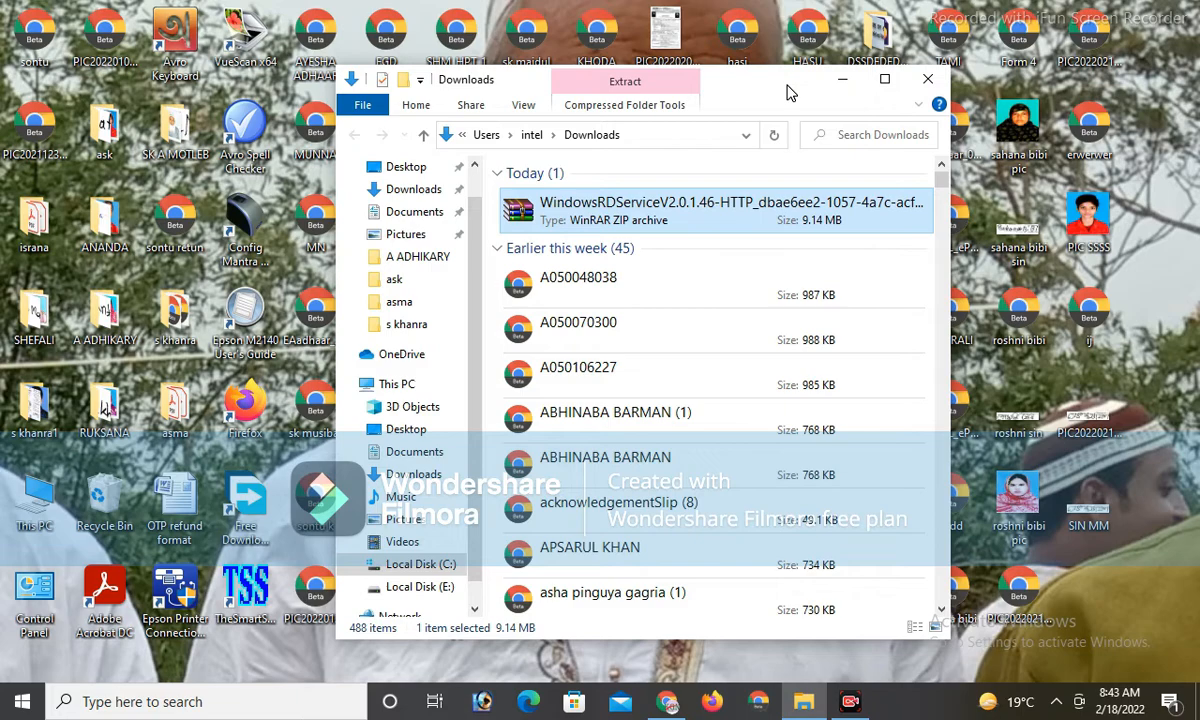
{"action": "left_click_drag", "start_coordinate": [789, 92], "coordinate": [623, 67]}
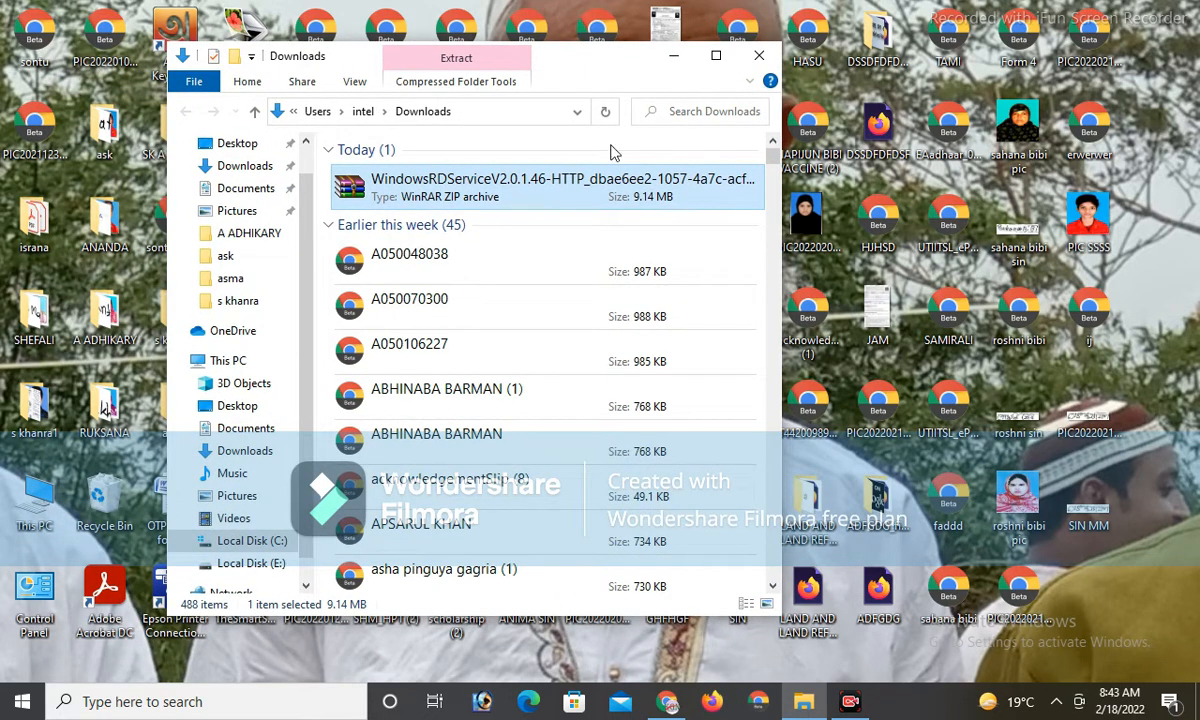
{"action": "right_click", "coordinate": [574, 182]}
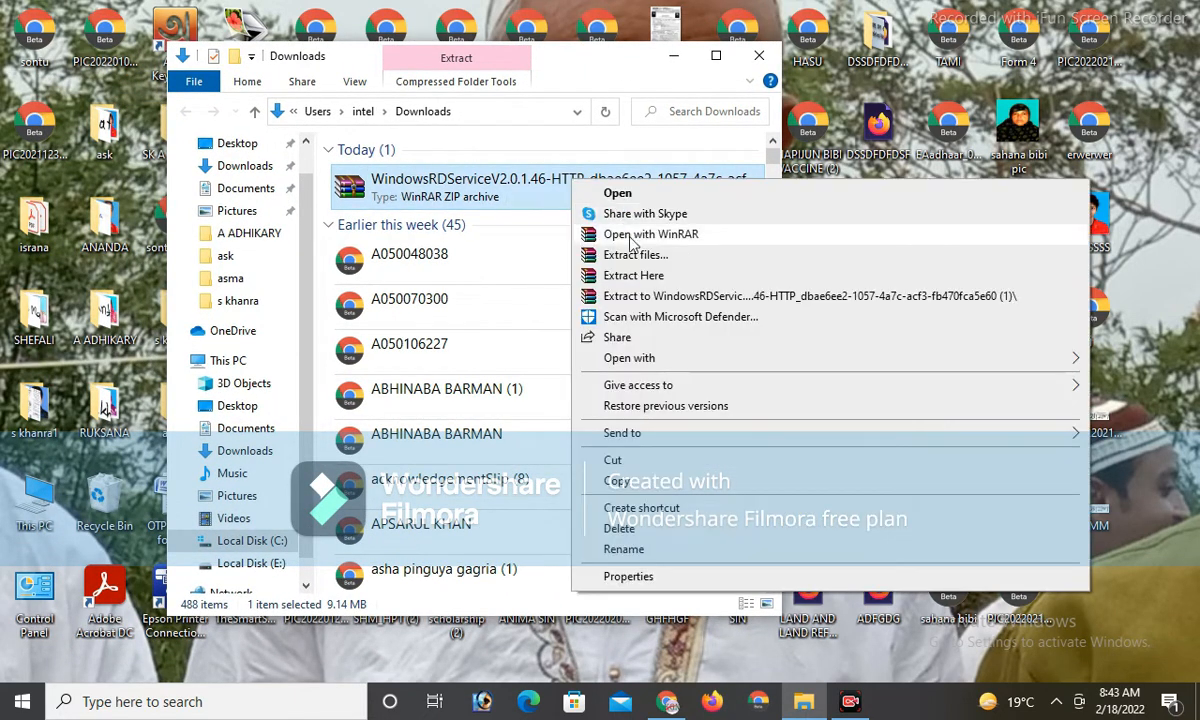
{"action": "left_click", "coordinate": [636, 255]}
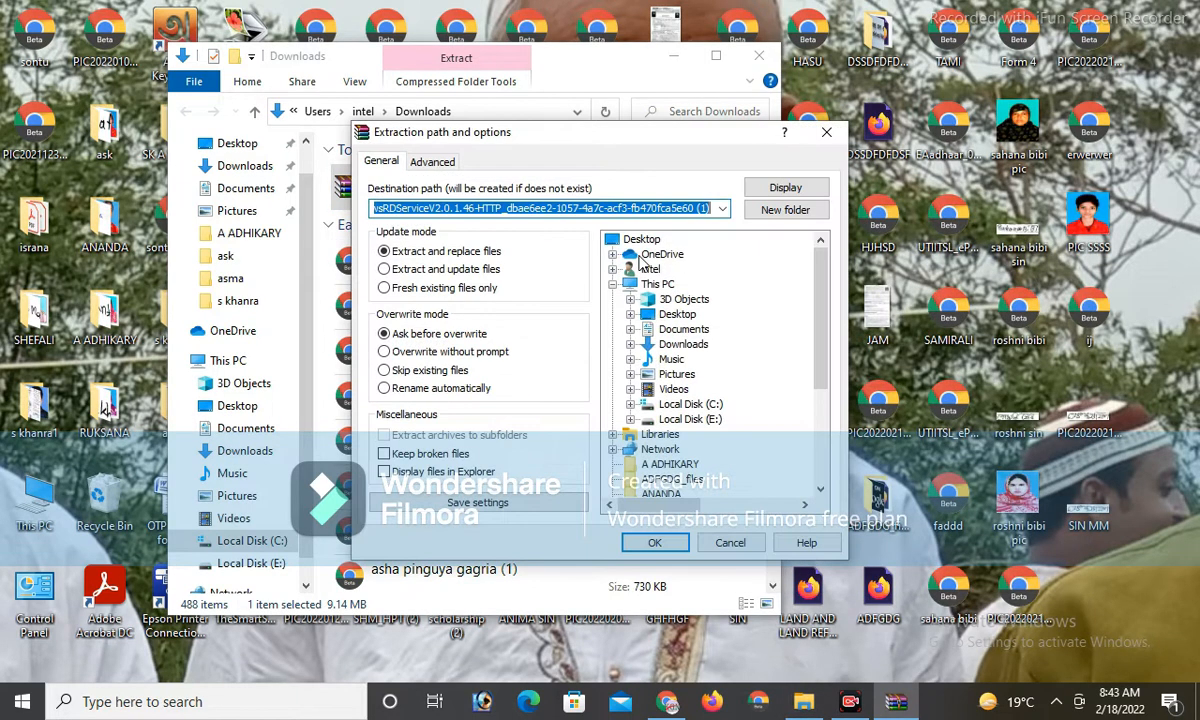
{"action": "left_click", "coordinate": [660, 548]}
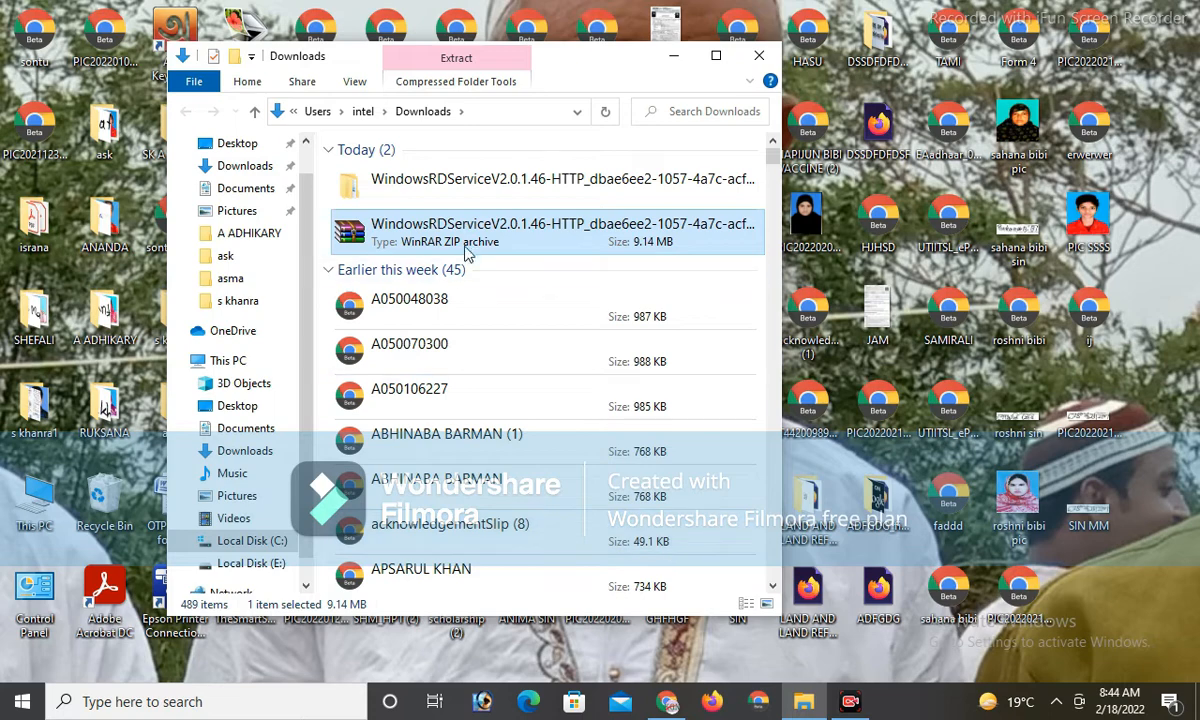
Maximize the Downloads window and open the newly extracted folder and its WindowsRDServiceV2.0.1.46-HTTP subfolder
{"action": "left_click", "coordinate": [478, 185]}
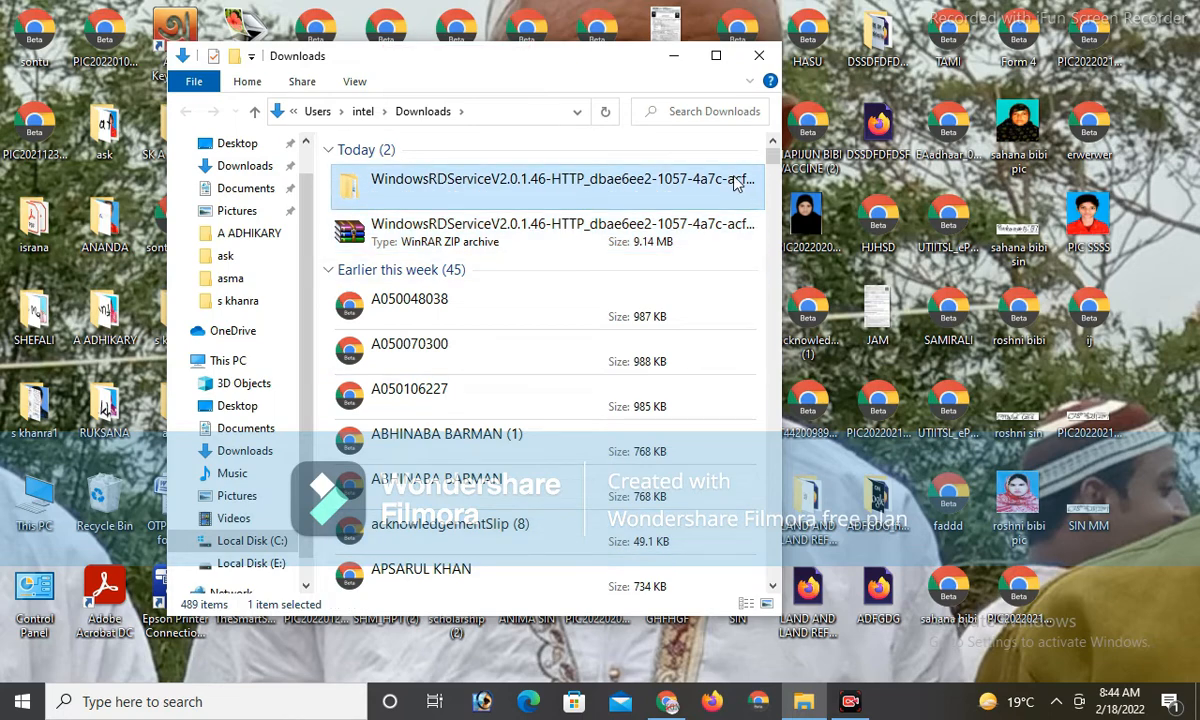
{"action": "left_click", "coordinate": [716, 55]}
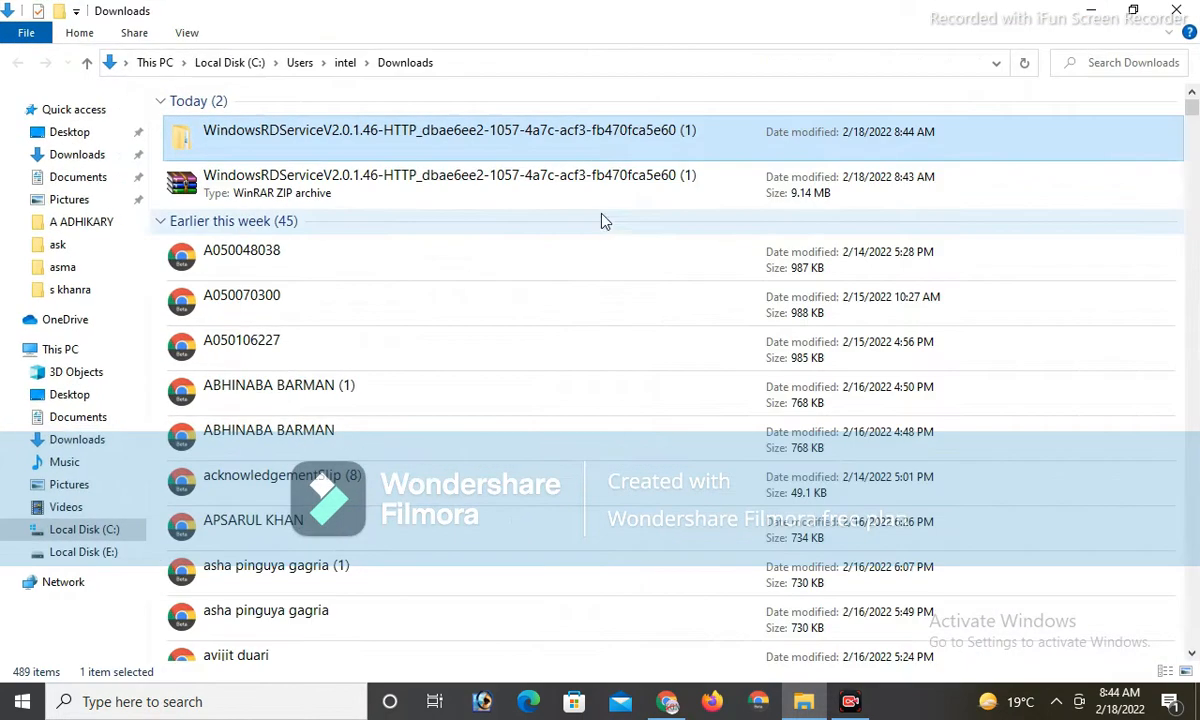
{"action": "double_click", "coordinate": [440, 138]}
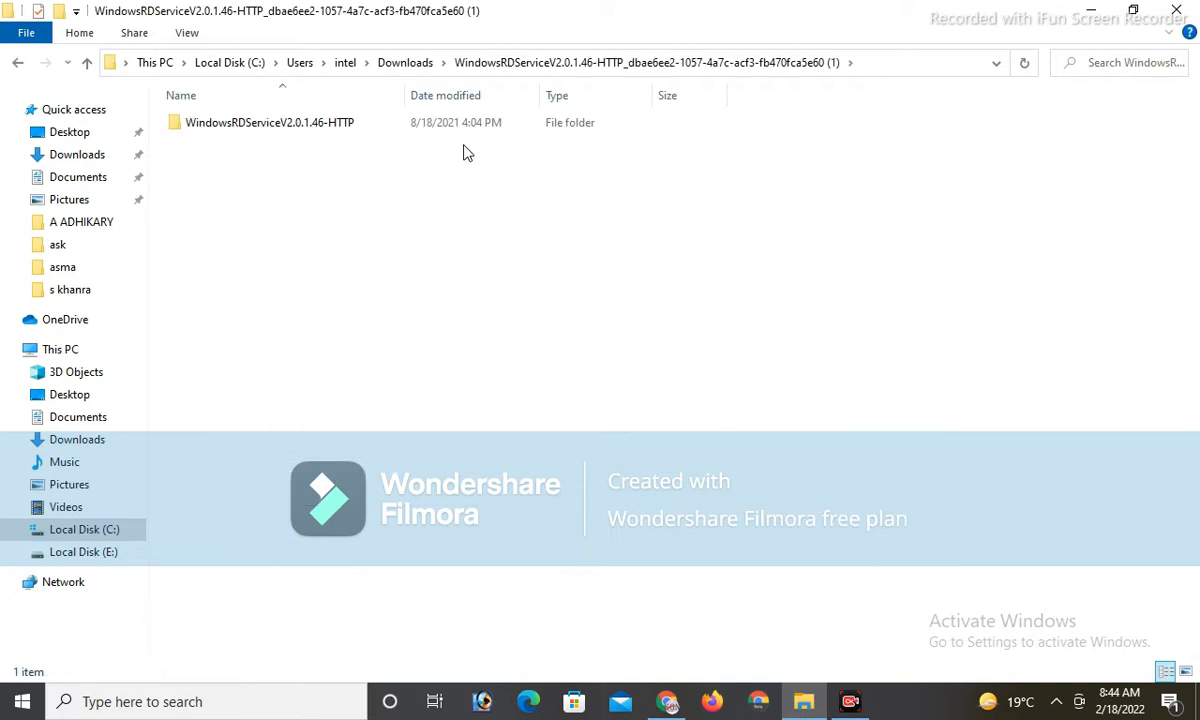
{"action": "double_click", "coordinate": [305, 132]}
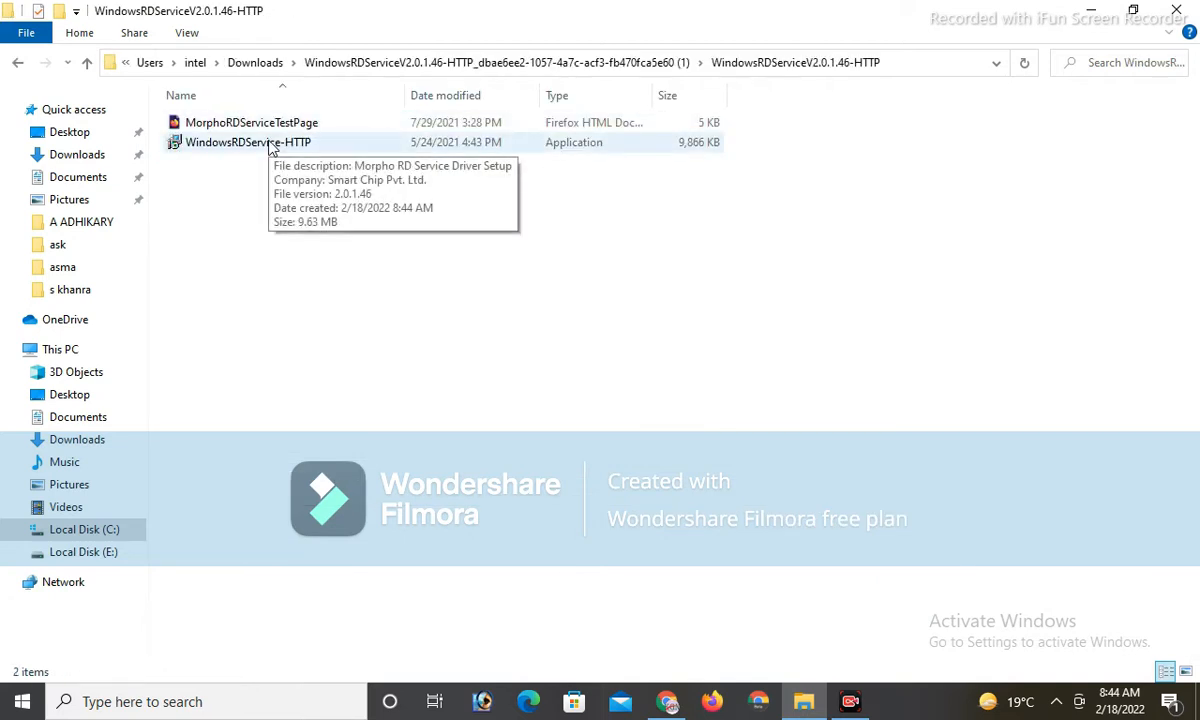
Run the WindowsRDService-HTTP installer as administrator and finish the Morpho RD Service Driver setup without restarting the computer
{"action": "right_click", "coordinate": [270, 148]}
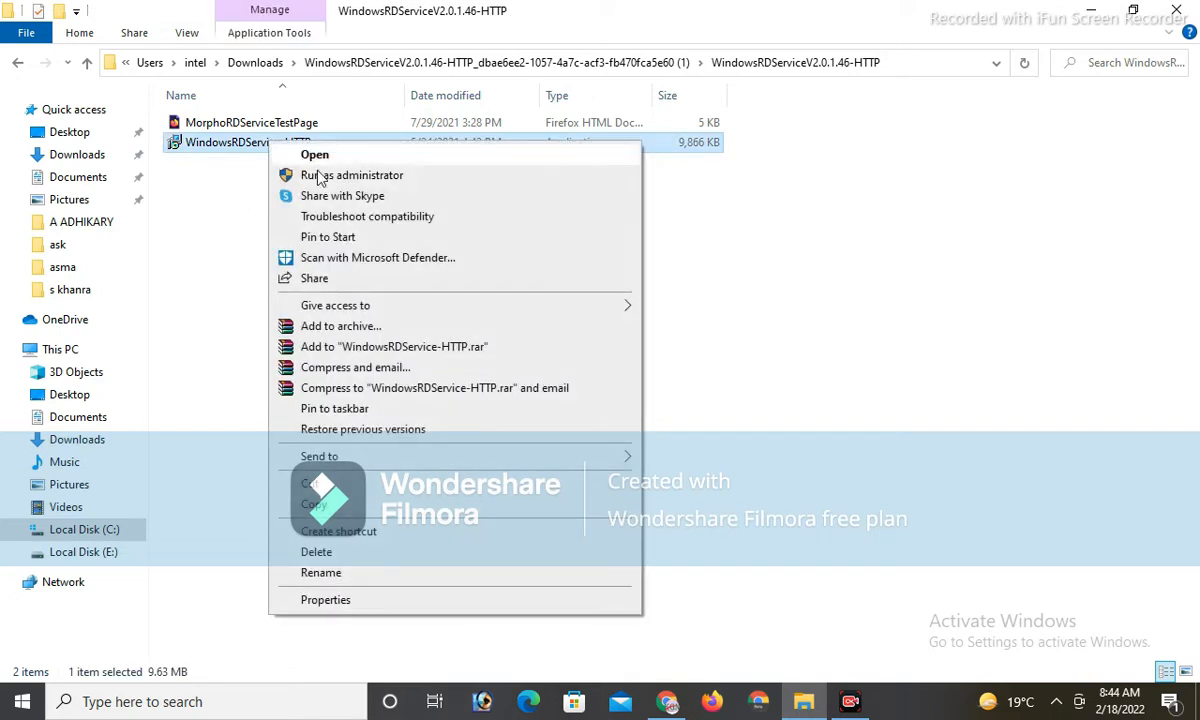
{"action": "left_click", "coordinate": [322, 177]}
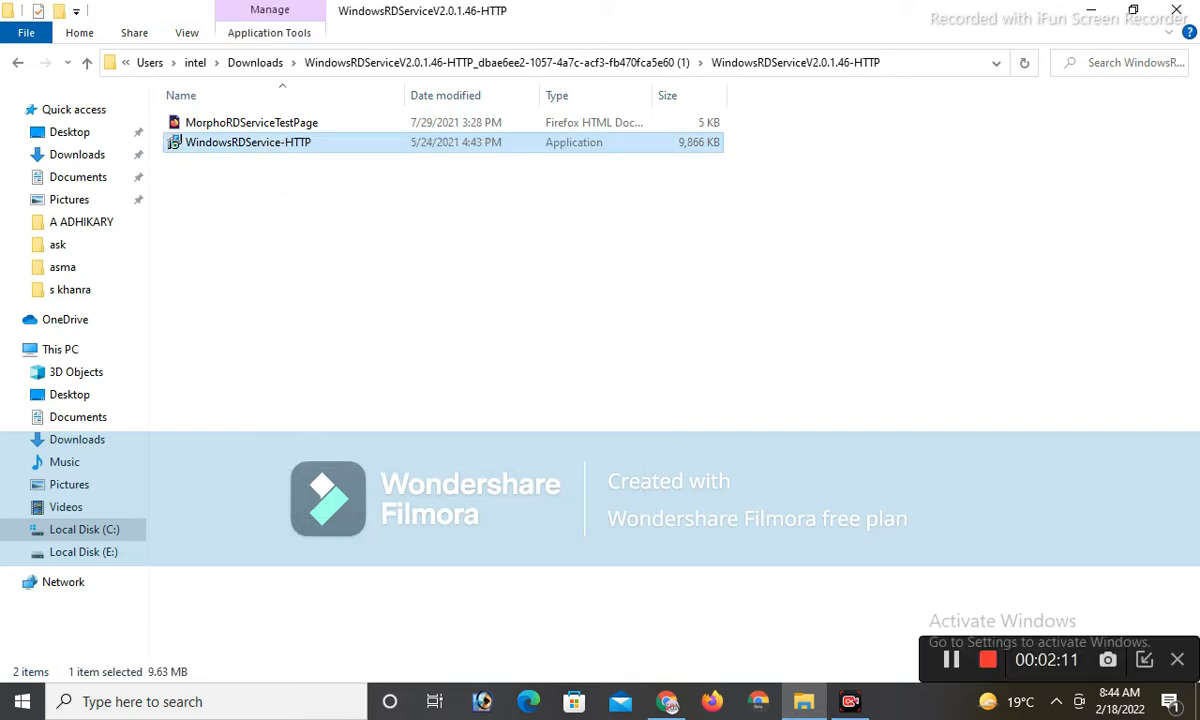
{"action": "right_click", "coordinate": [300, 145]}
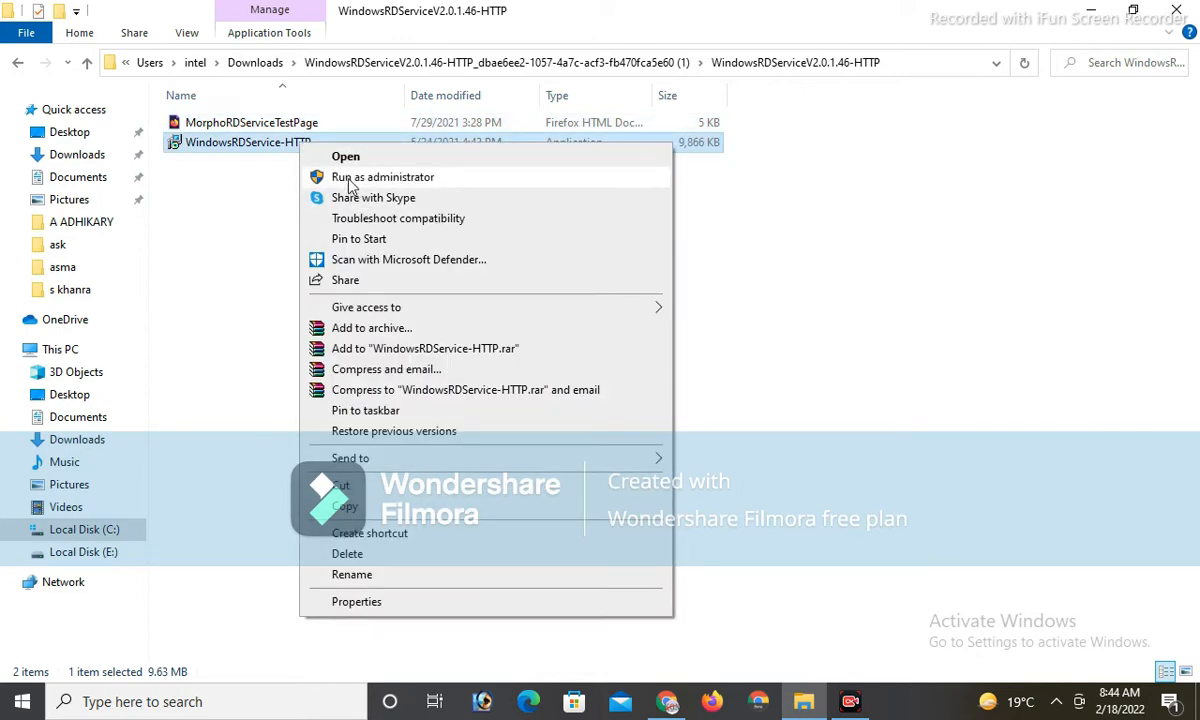
{"action": "left_click", "coordinate": [350, 178]}
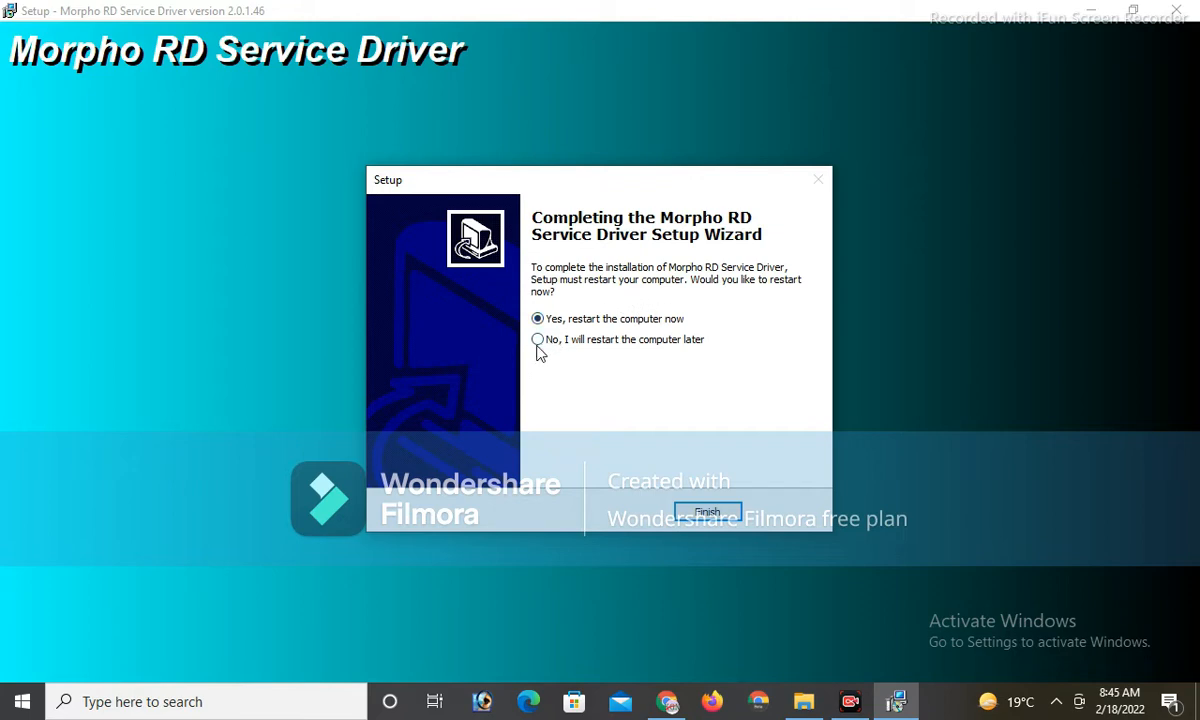
{"action": "left_click", "coordinate": [705, 515]}
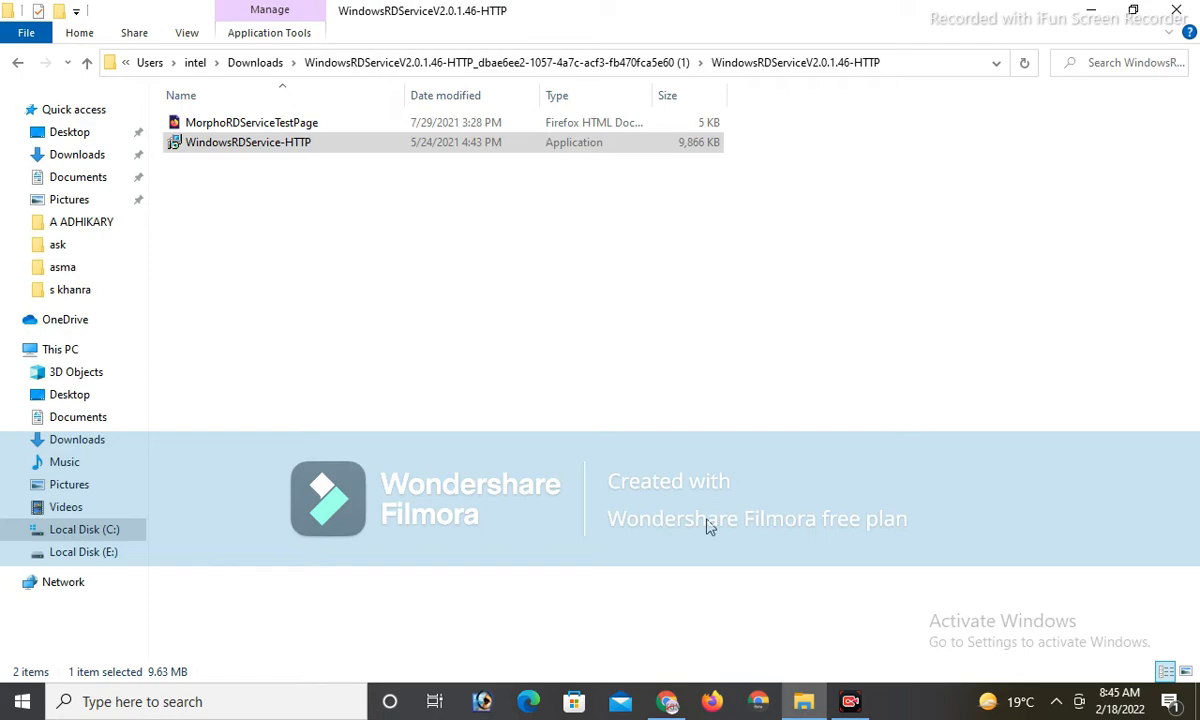
Close the installer folder and open the MorphoRdServiceL0Soft folder on Local Disk (C:)
{"action": "left_click", "coordinate": [1183, 8]}
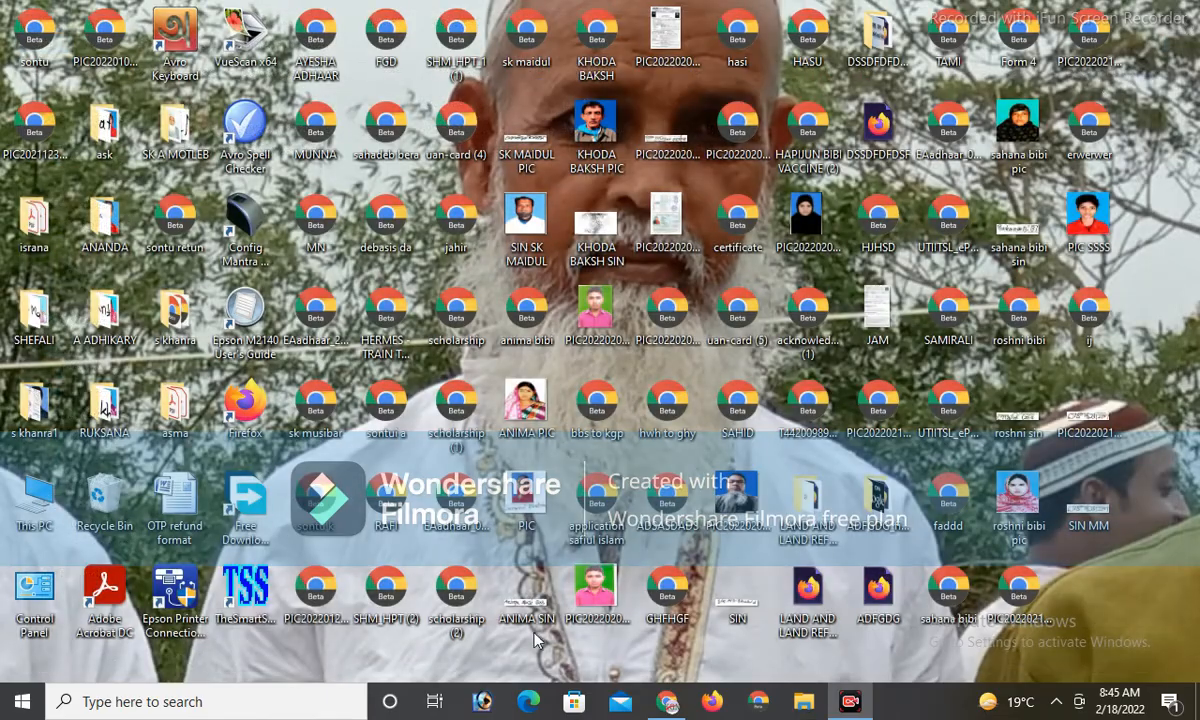
{"action": "double_click", "coordinate": [40, 490]}
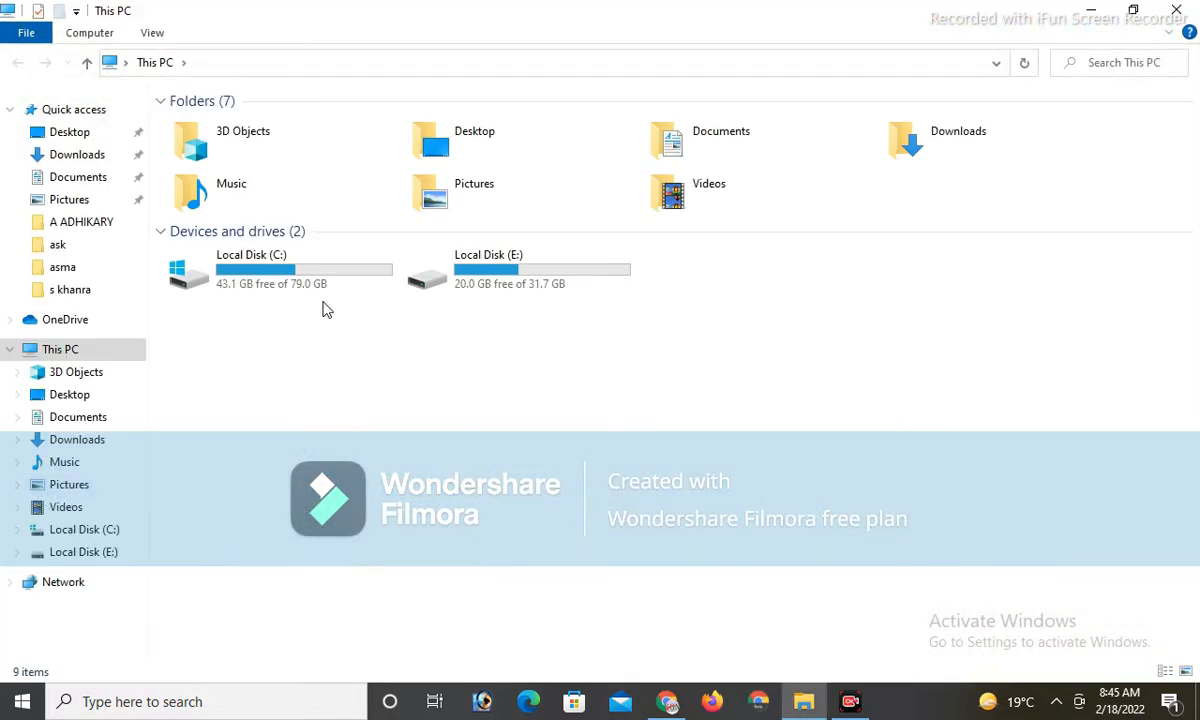
{"action": "double_click", "coordinate": [308, 287]}
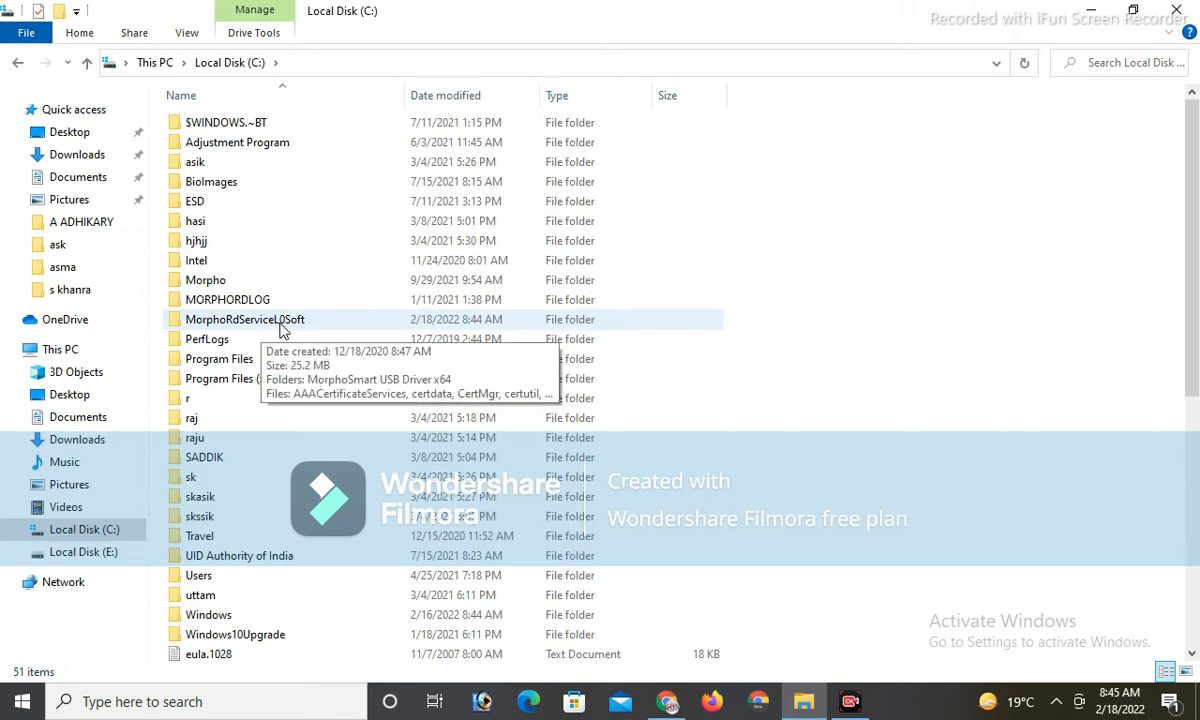
{"action": "right_click", "coordinate": [282, 330]}
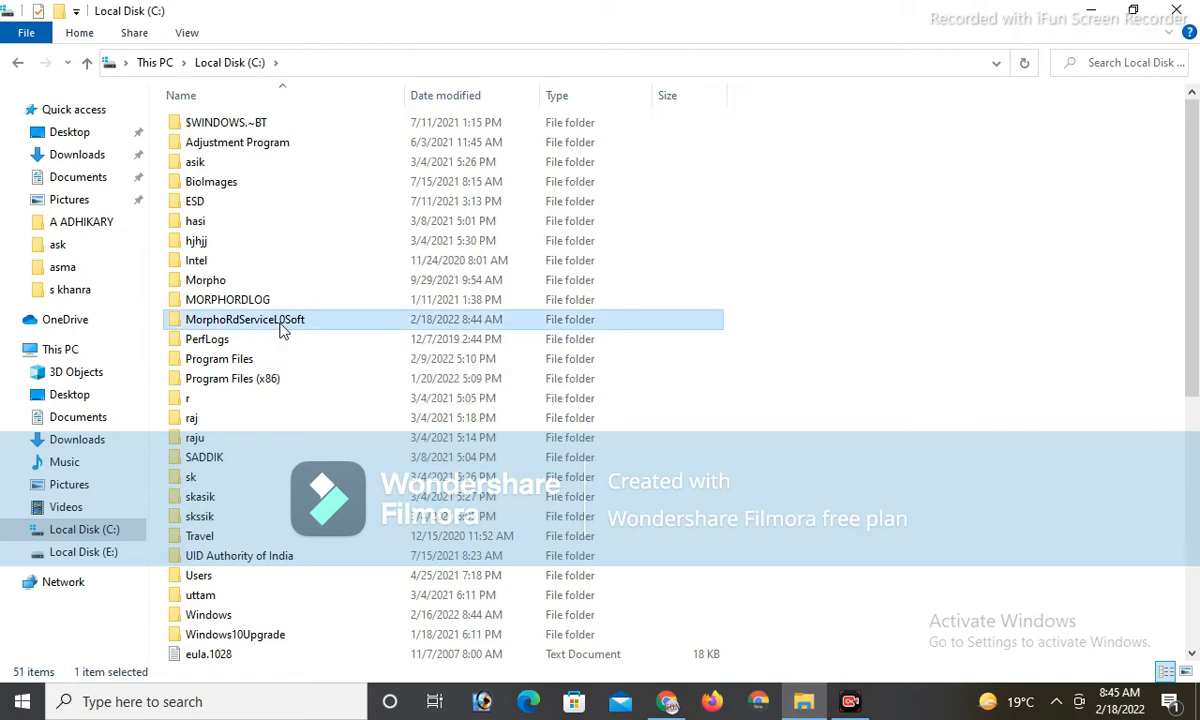
{"action": "left_click", "coordinate": [240, 319]}
{"action": "double_click", "coordinate": [236, 321]}
{"action": "scroll", "coordinate": [226, 339], "scroll_direction": "down", "scroll_amount": 7}
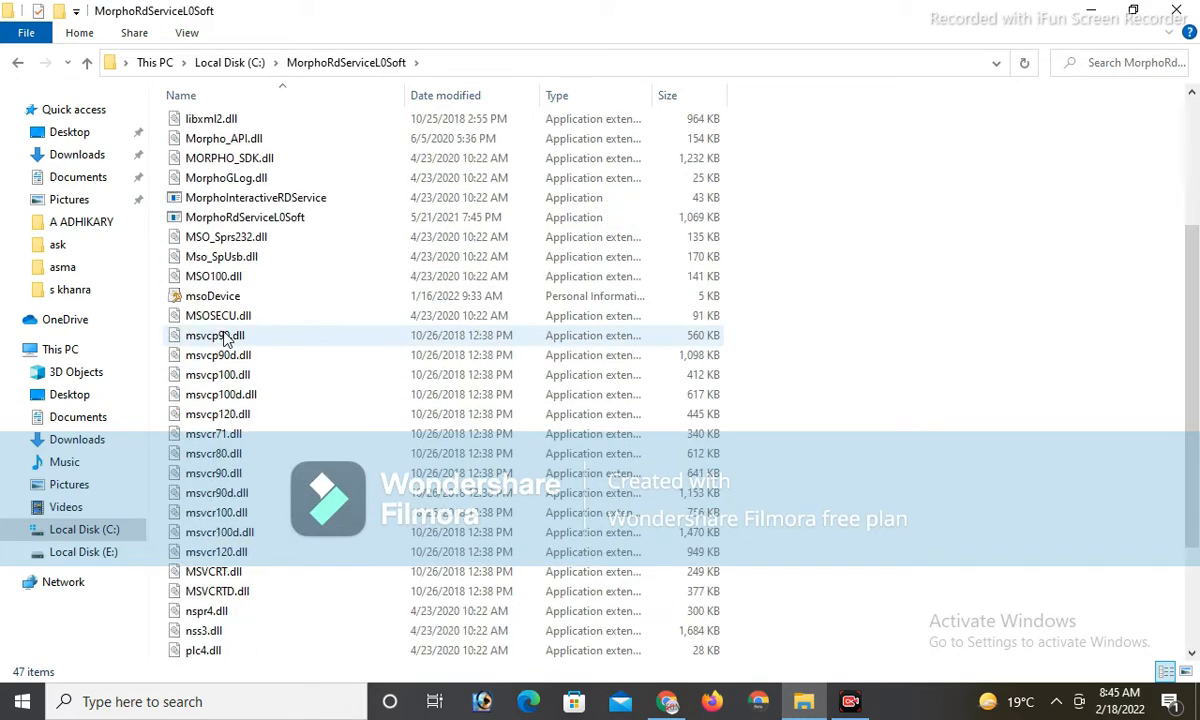
Look through all the files installed in the MorphoRdServiceL0Soft folder
{"action": "scroll", "coordinate": [226, 335], "scroll_direction": "up", "scroll_amount": 5}
{"action": "left_click", "coordinate": [226, 220]}
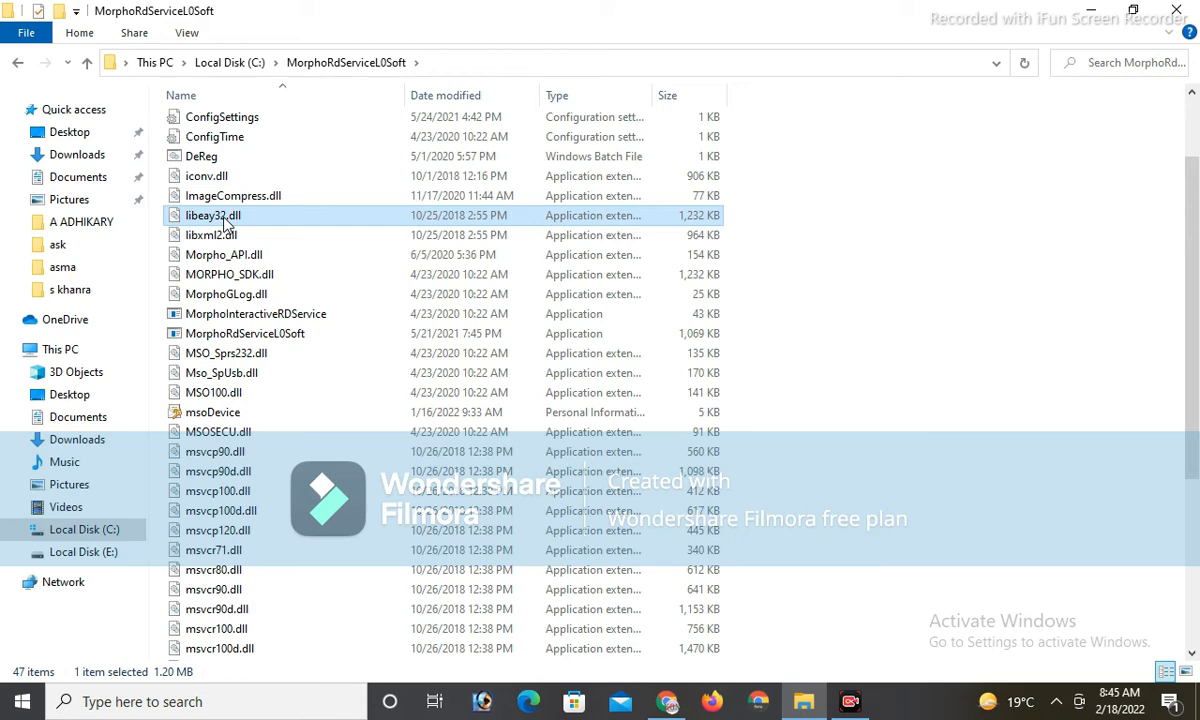
{"action": "key", "text": "ctrl+a"}
{"action": "scroll", "coordinate": [238, 225], "scroll_direction": "up", "scroll_amount": 2}
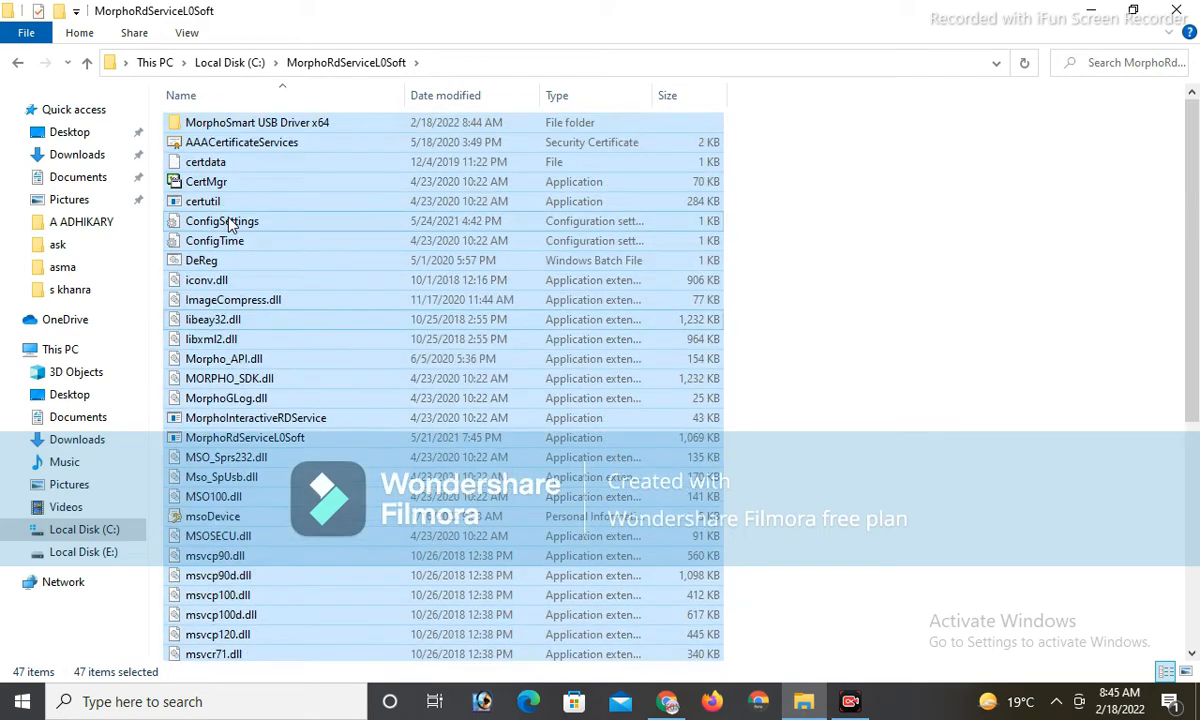
{"action": "scroll", "coordinate": [238, 225], "scroll_direction": "down", "scroll_amount": 4}
{"action": "scroll", "coordinate": [313, 500], "scroll_direction": "up", "scroll_amount": 3}
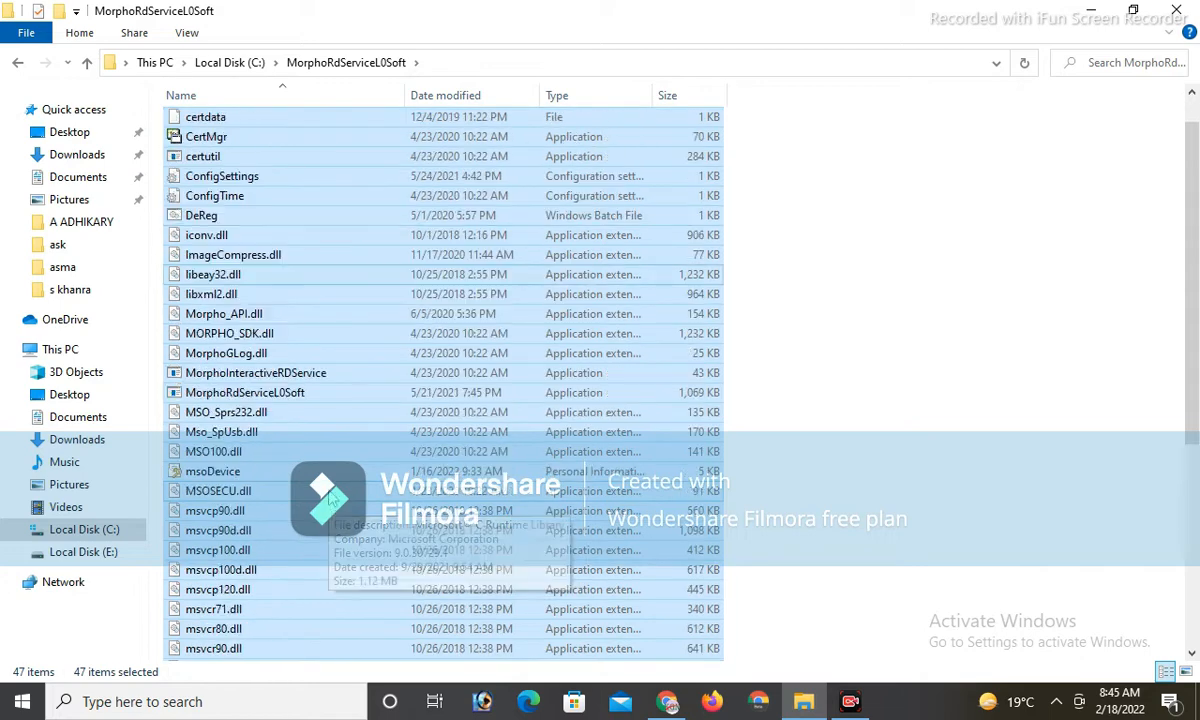
{"action": "scroll", "coordinate": [325, 490], "scroll_direction": "up", "scroll_amount": 1}
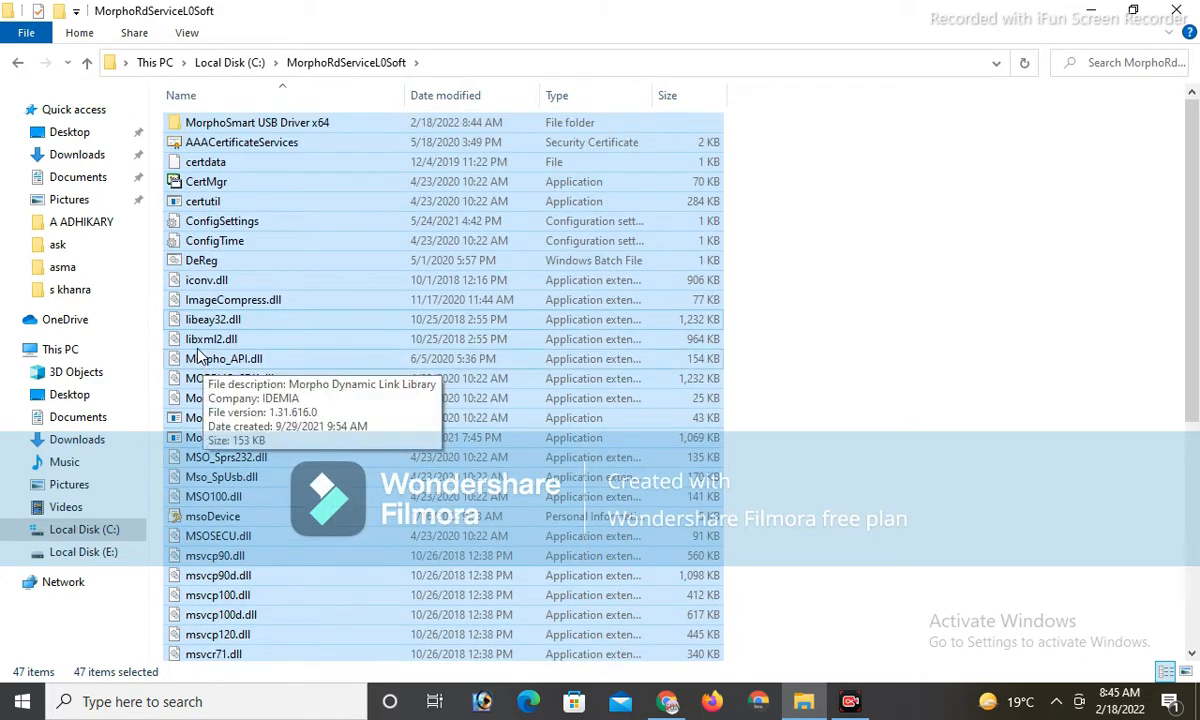
{"action": "left_click", "coordinate": [357, 66]}
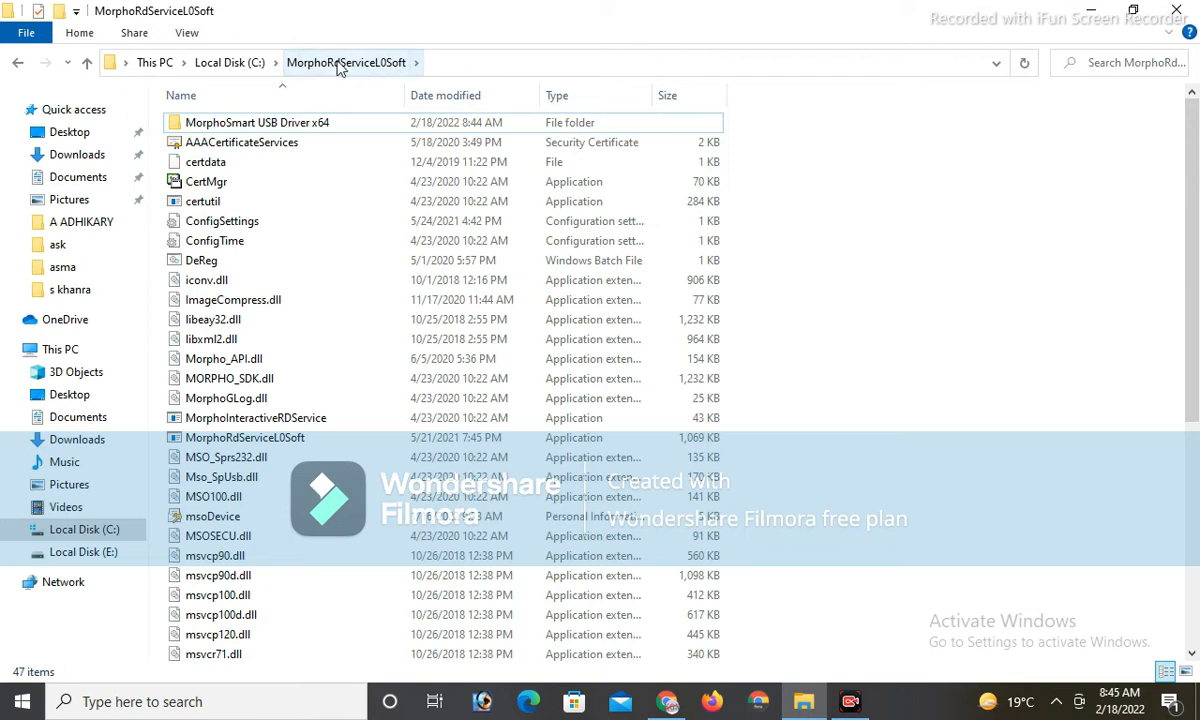
{"action": "left_click", "coordinate": [425, 63]}
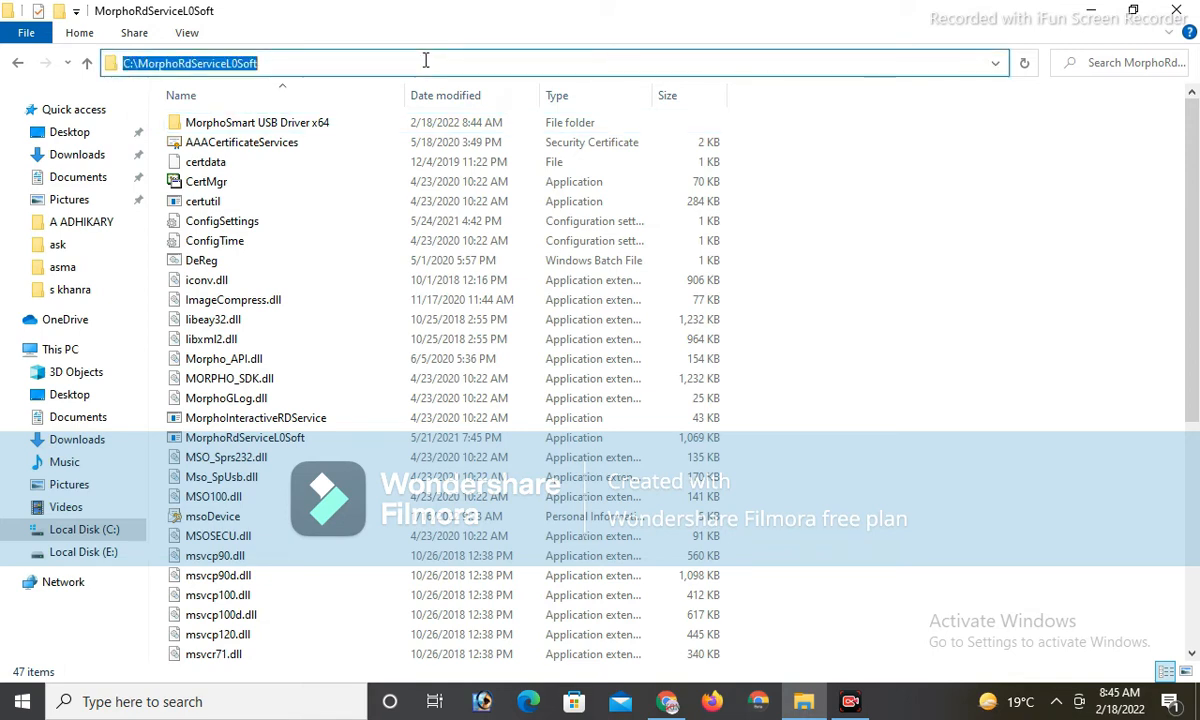
{"action": "right_click", "coordinate": [227, 71]}
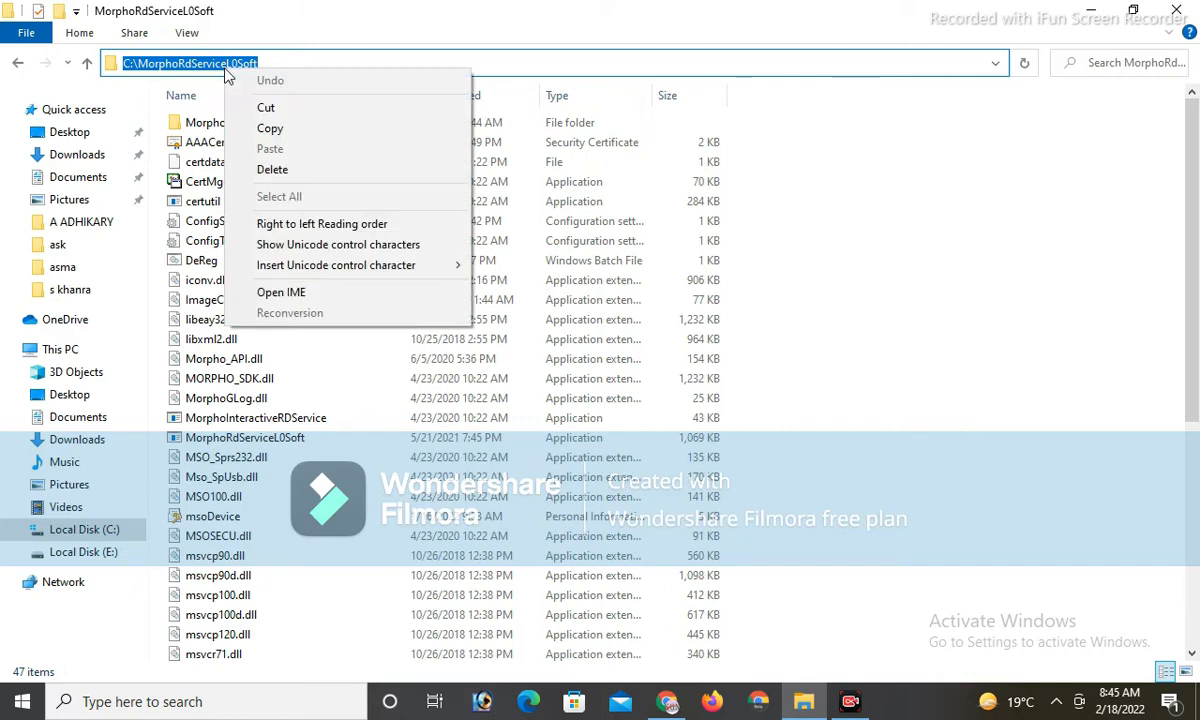
{"action": "left_click", "coordinate": [215, 417]}
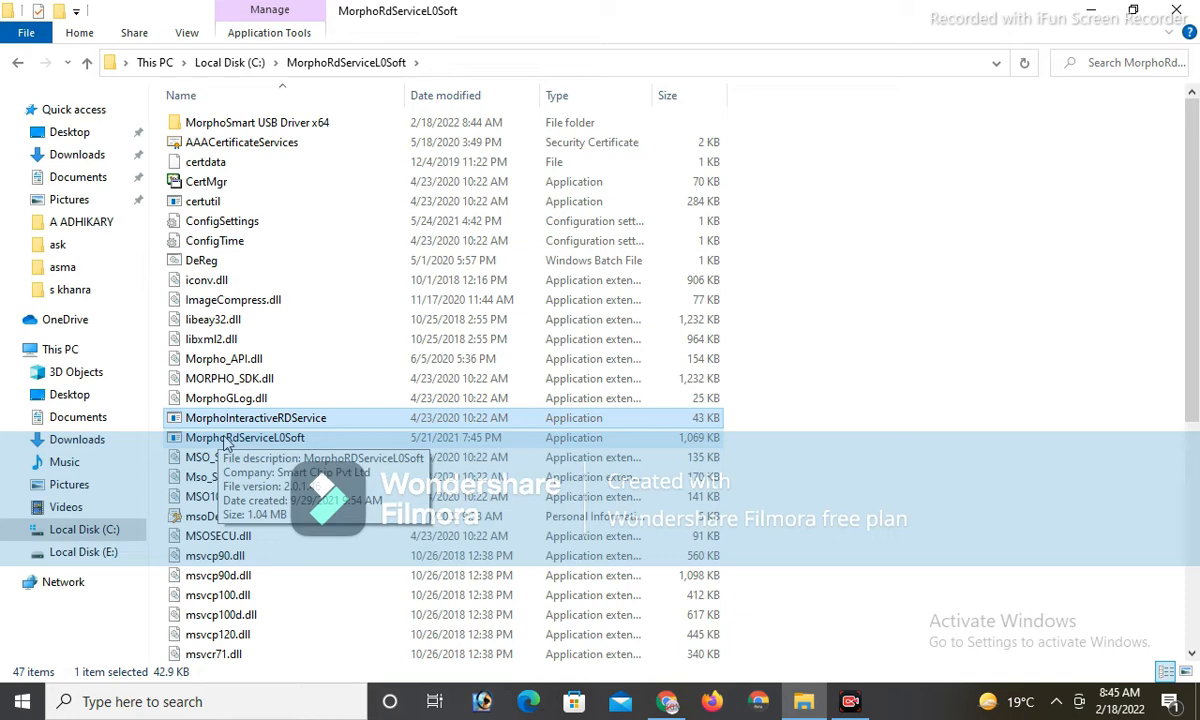
{"action": "key", "text": "ctrl+a"}
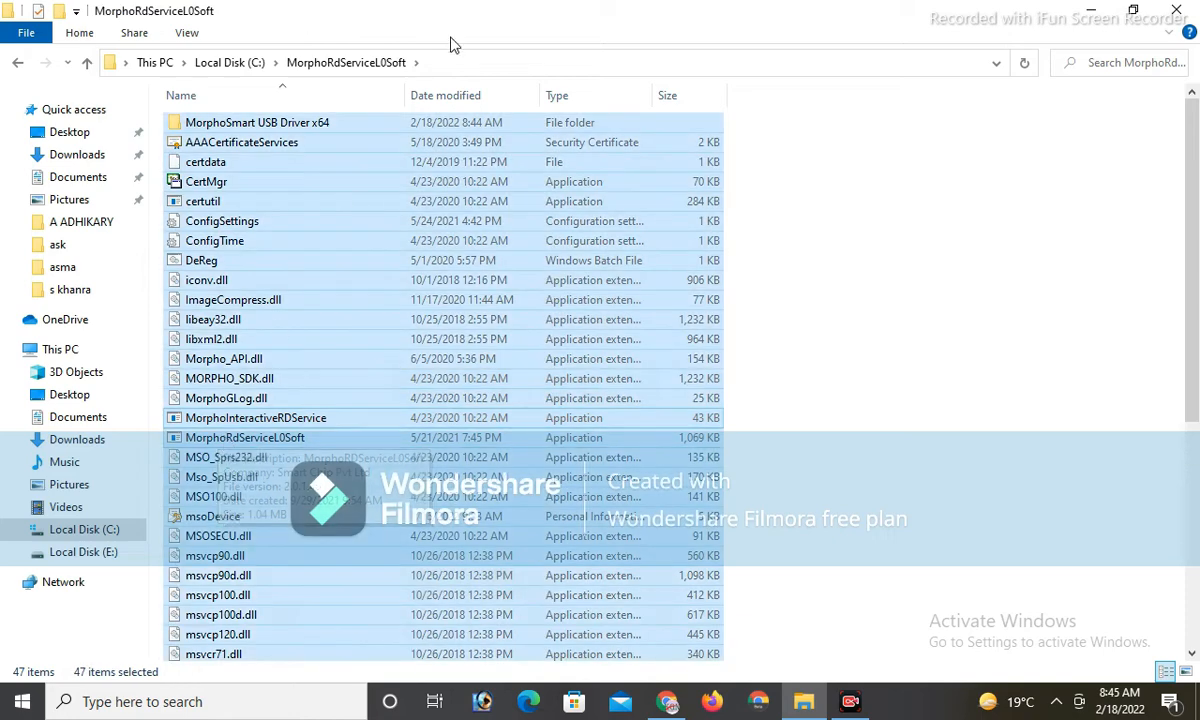
{"action": "left_click", "coordinate": [348, 68]}
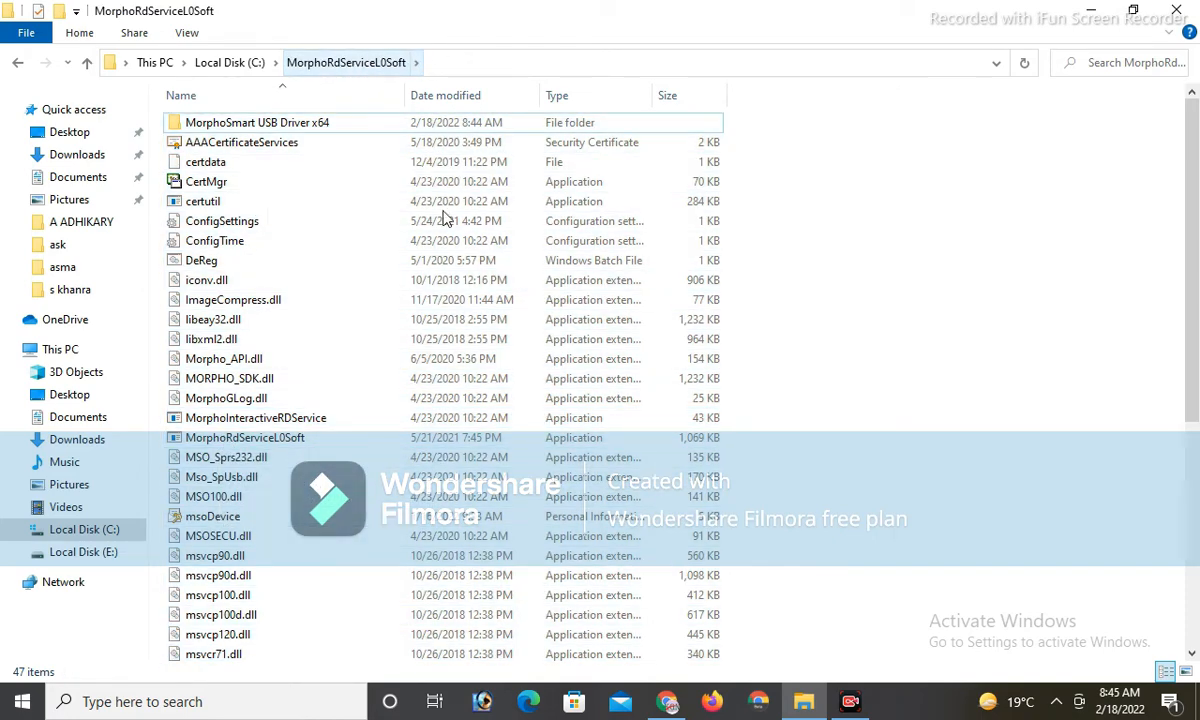
{"action": "left_click", "coordinate": [262, 220]}
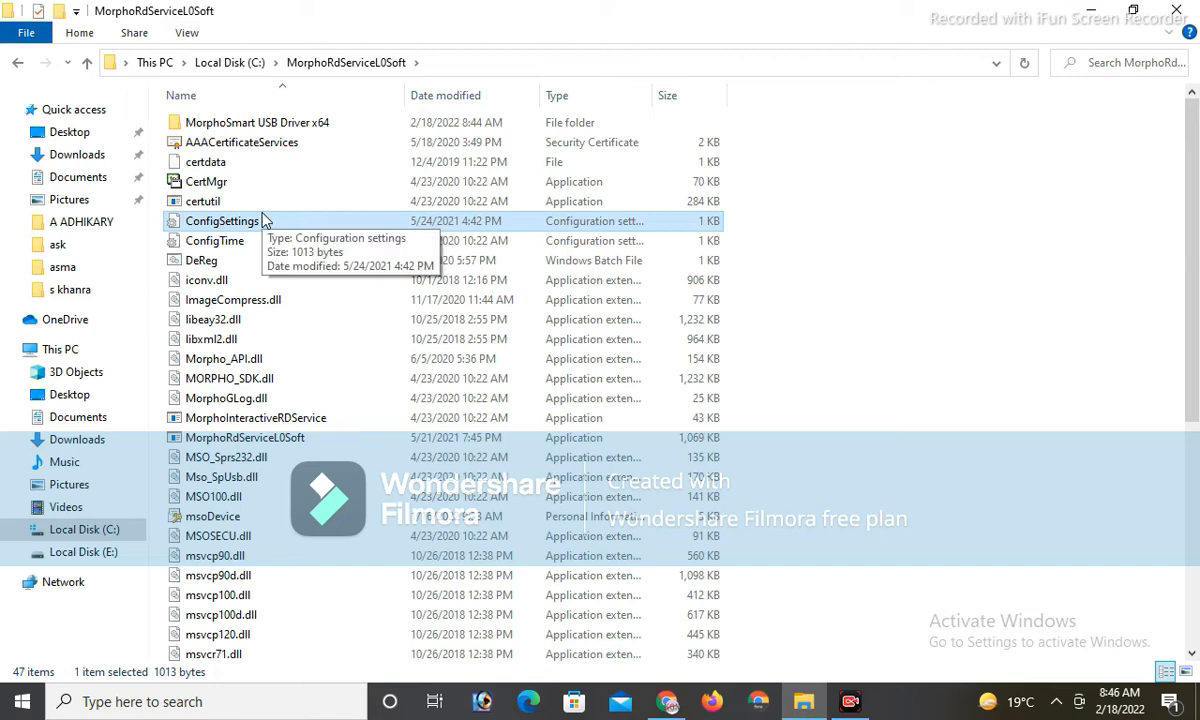
{"action": "key", "text": "ctrl+a"}
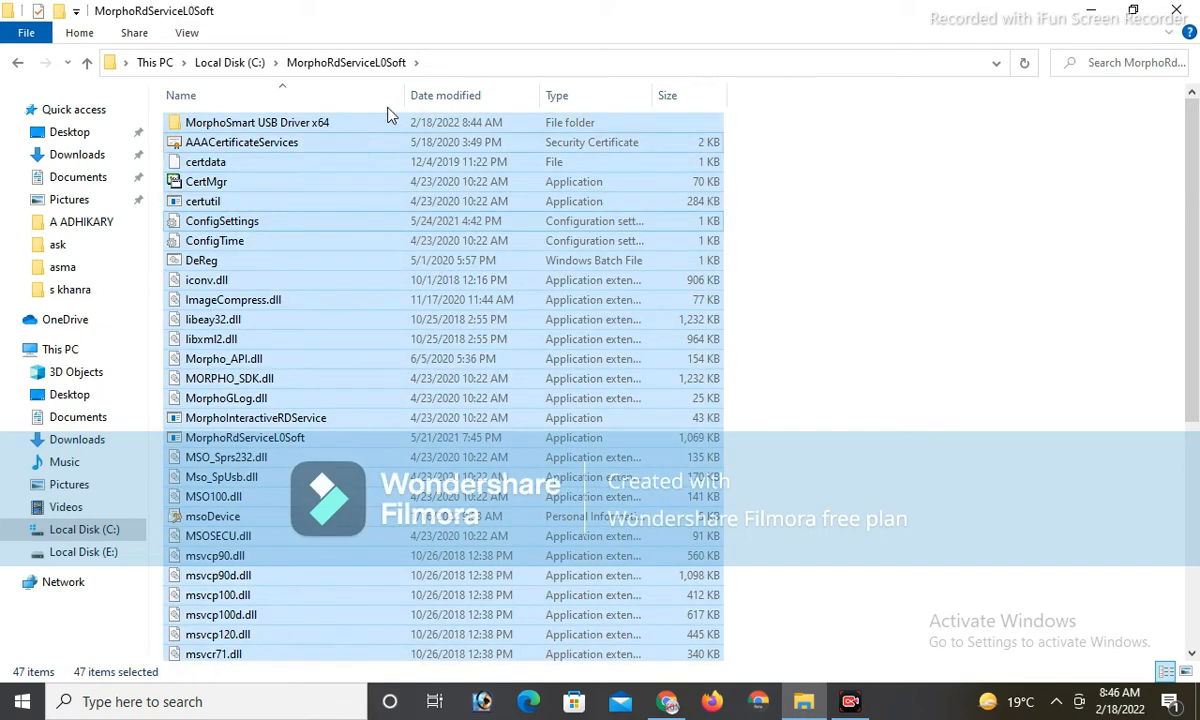
Copy the full path of the MorphoRdServiceL0Soft folder, C:\MorphoRdServiceL0Soft, as text
{"action": "left_click", "coordinate": [416, 64]}
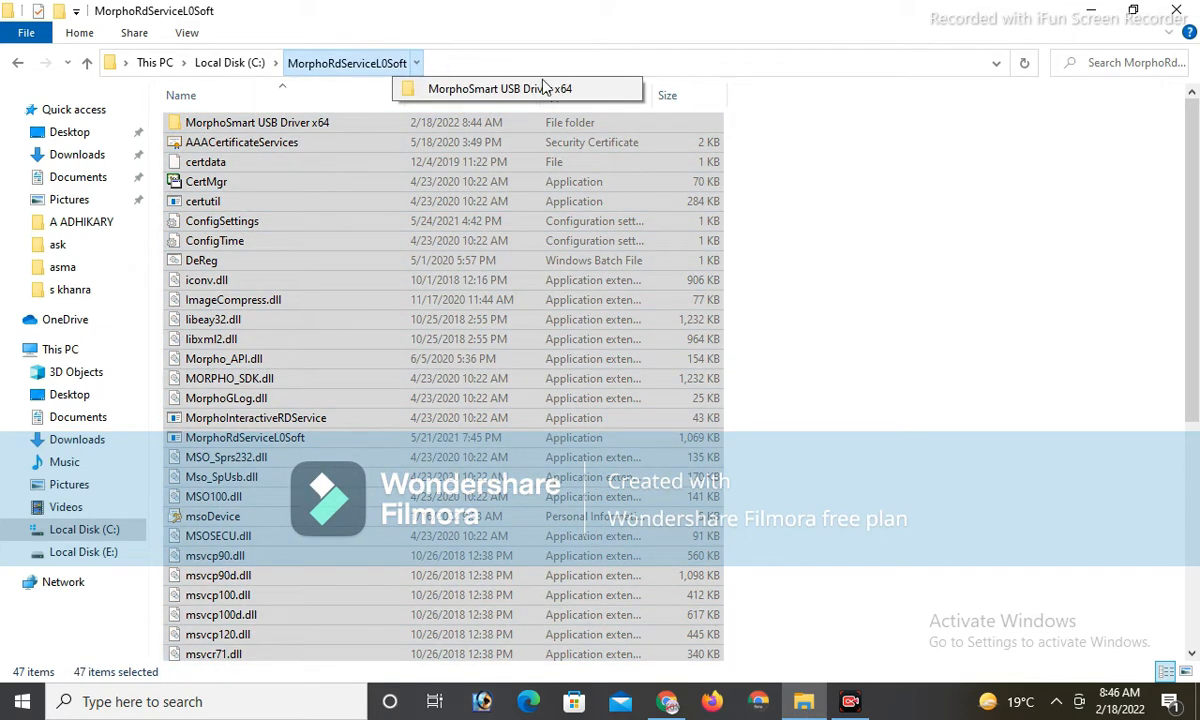
{"action": "right_click", "coordinate": [316, 64]}
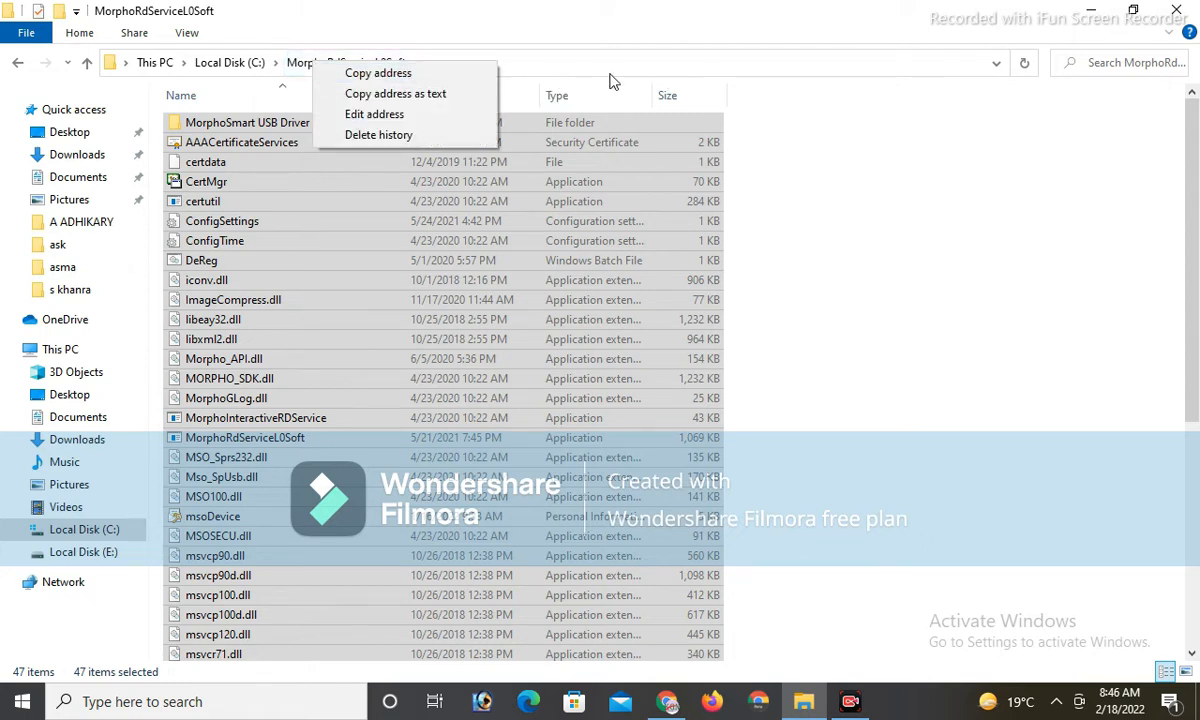
{"action": "left_click", "coordinate": [573, 69]}
{"action": "right_click", "coordinate": [188, 60]}
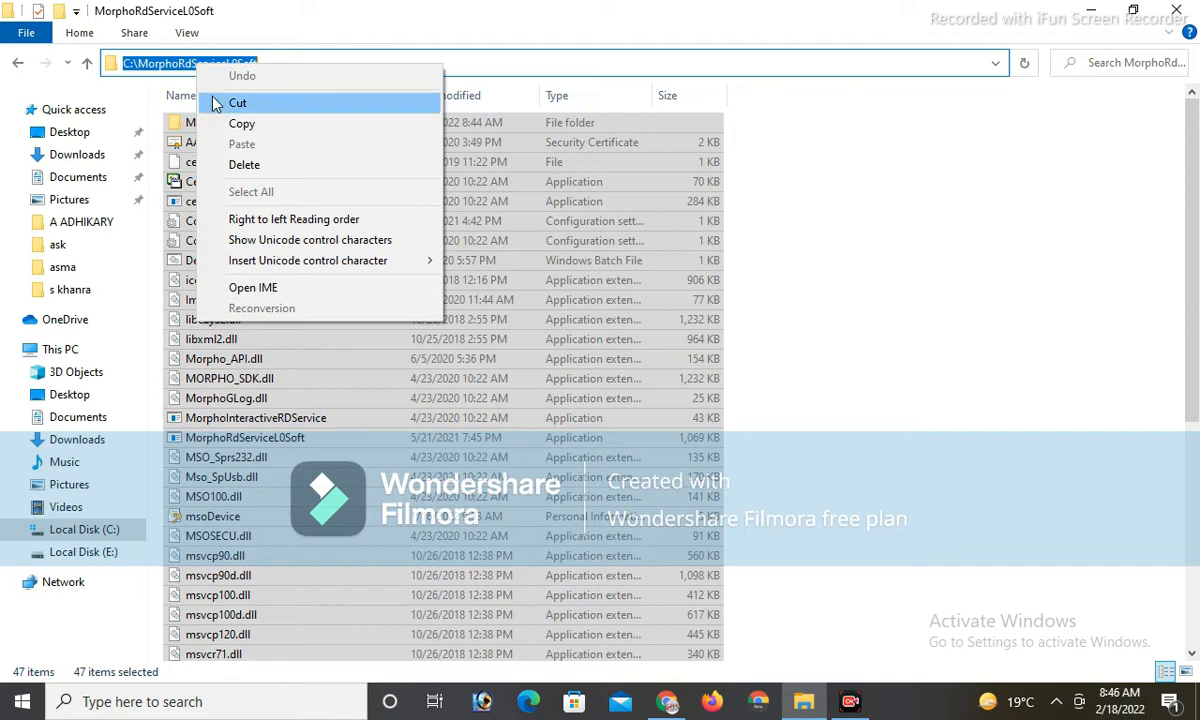
{"action": "left_click", "coordinate": [234, 123]}
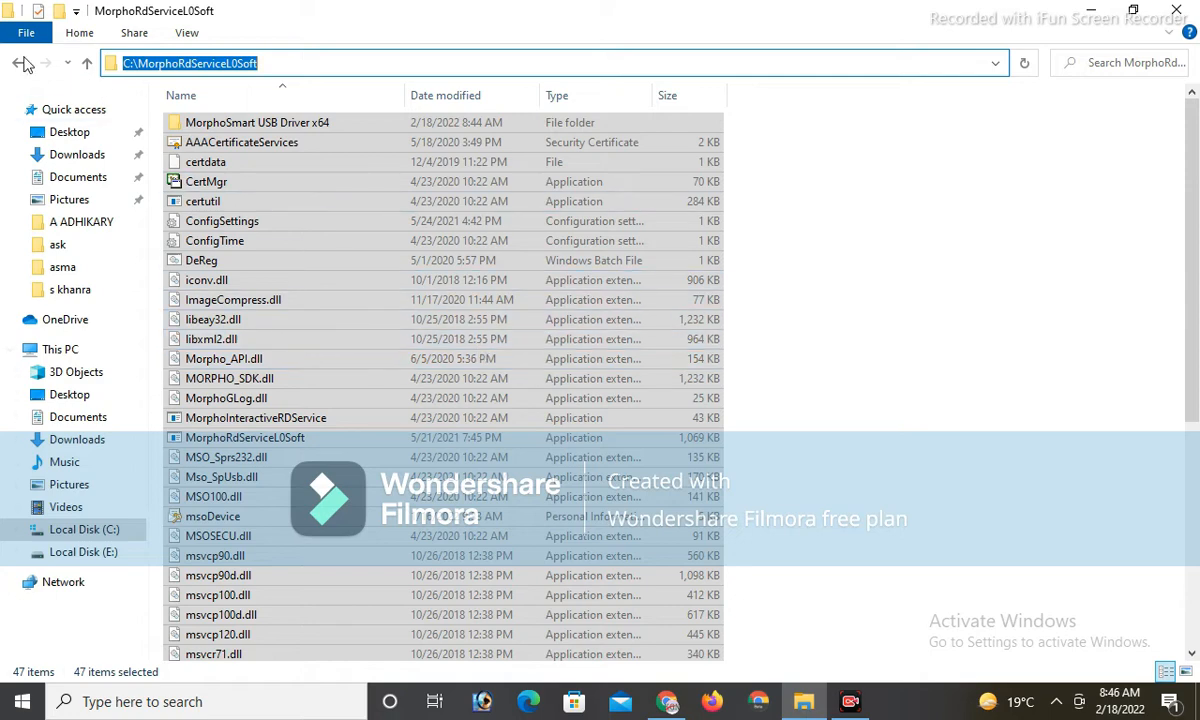
Open Control Panel, search it for "edit" and open the environment variables for the account
{"action": "left_click", "coordinate": [163, 702]}
{"action": "type", "text": "con"}
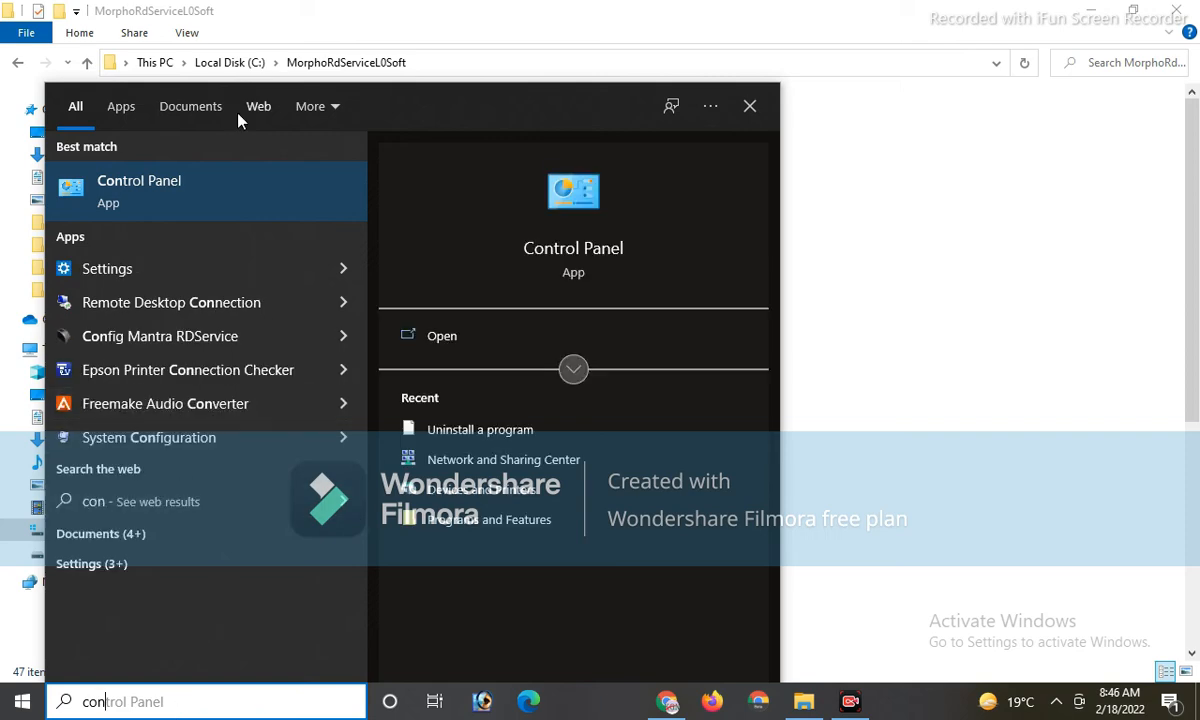
{"action": "left_click", "coordinate": [238, 190]}
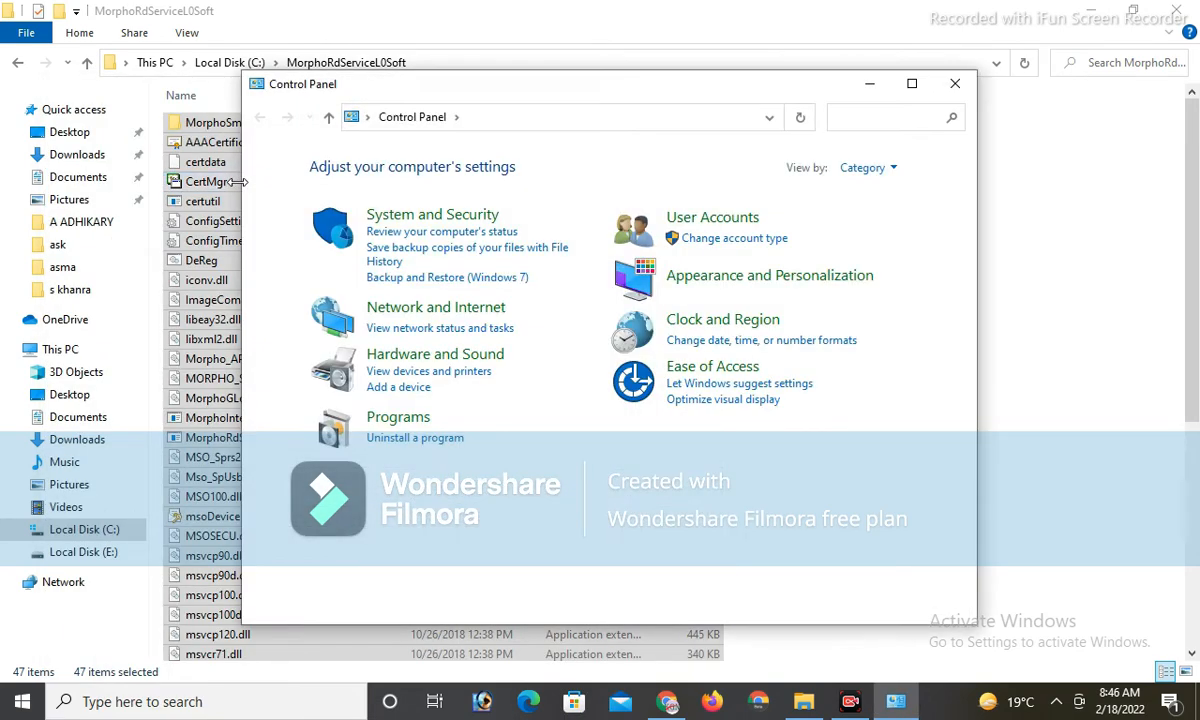
{"action": "left_click", "coordinate": [836, 117]}
{"action": "type", "text": "edit"}
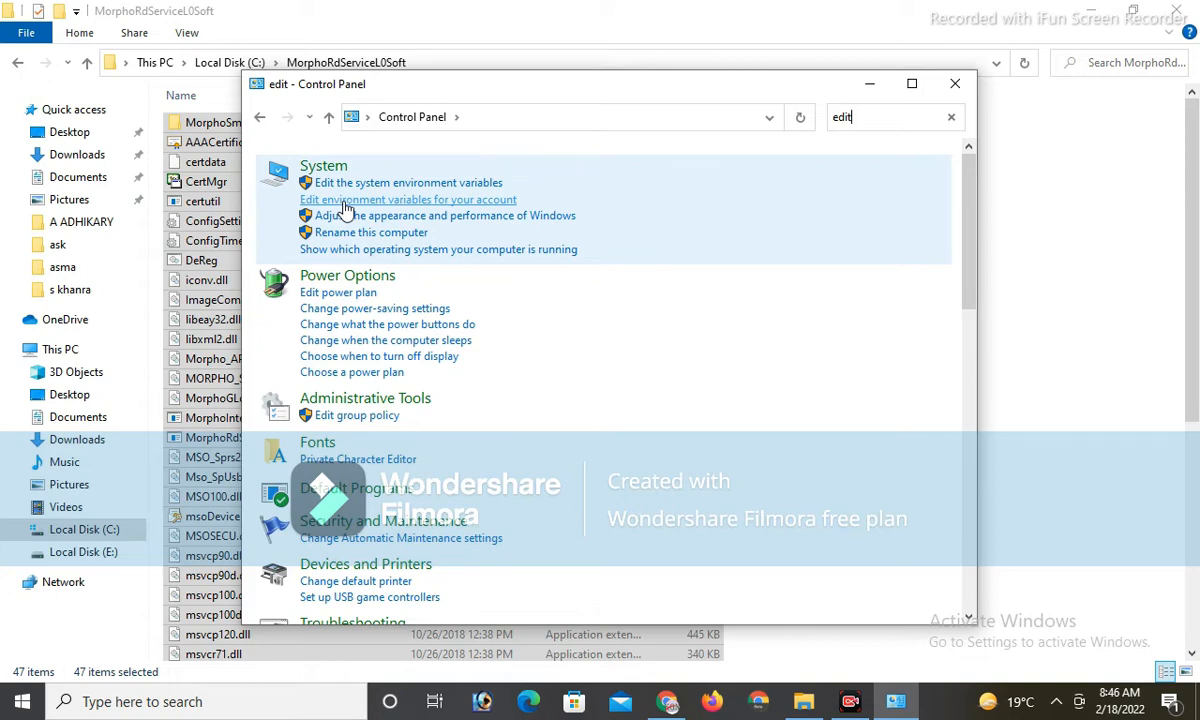
{"action": "left_click", "coordinate": [405, 200]}
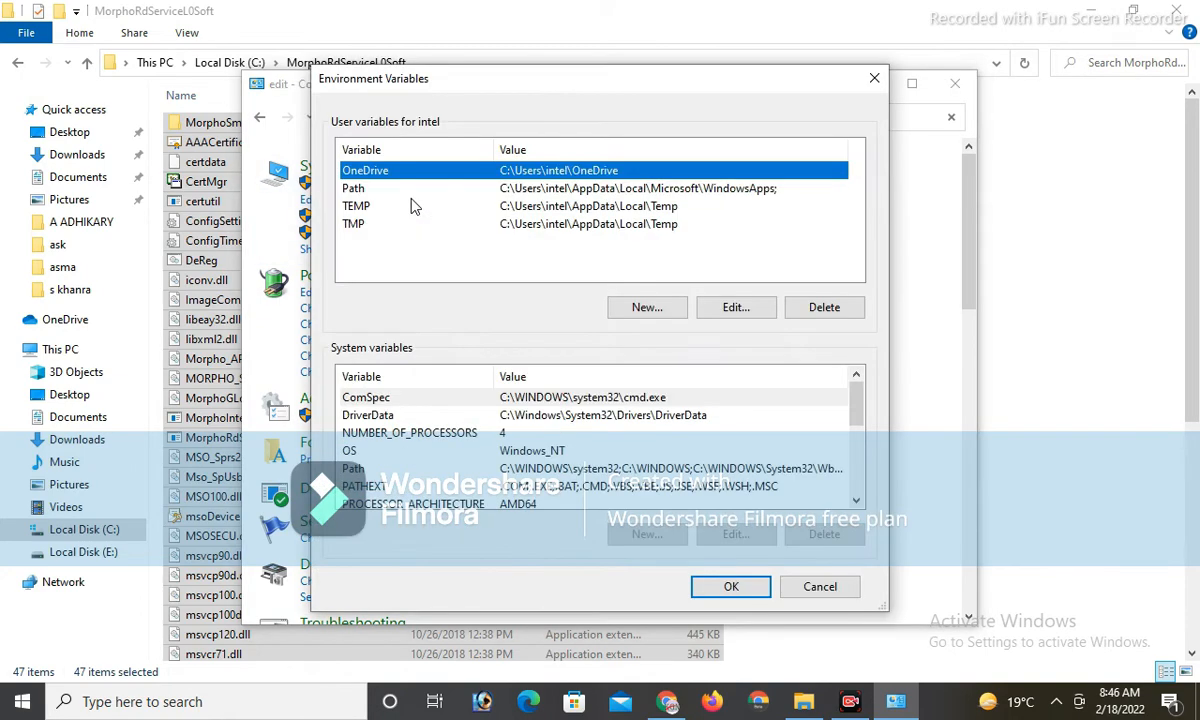
Replace the user variable Path with a new PATH variable set to C:\MorphoRdServiceL0Soft and save the environment variables
{"action": "left_click", "coordinate": [396, 190]}
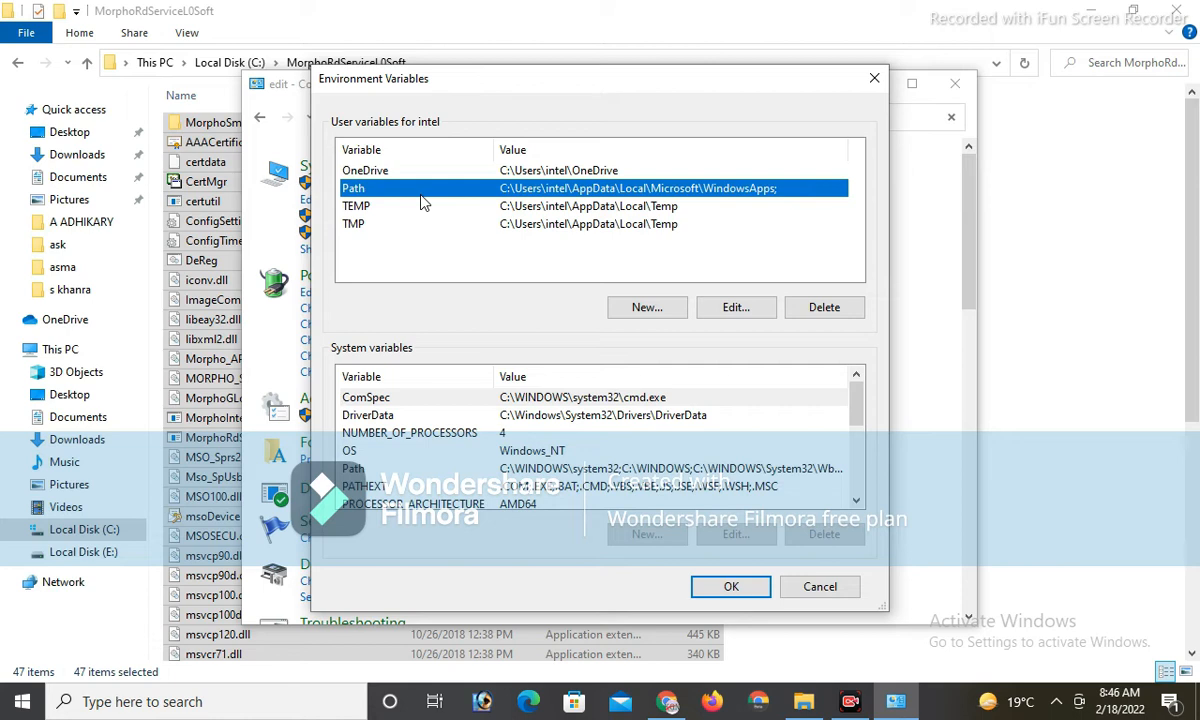
{"action": "left_click", "coordinate": [824, 308]}
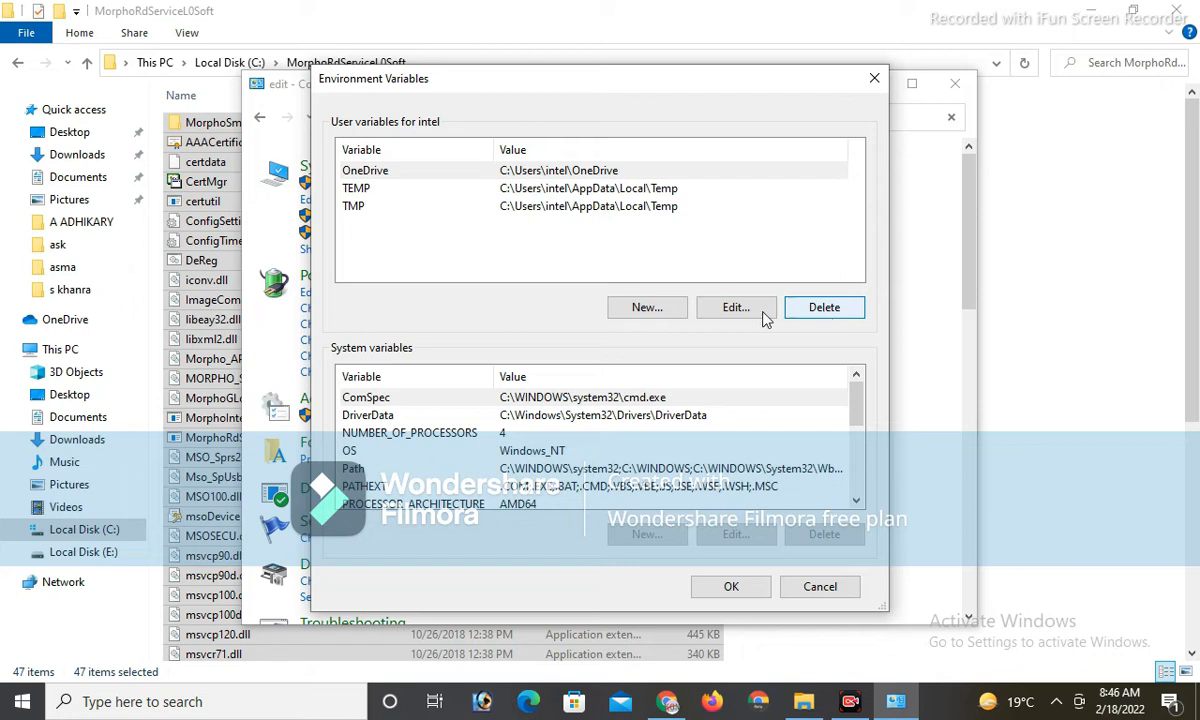
{"action": "left_click", "coordinate": [647, 311]}
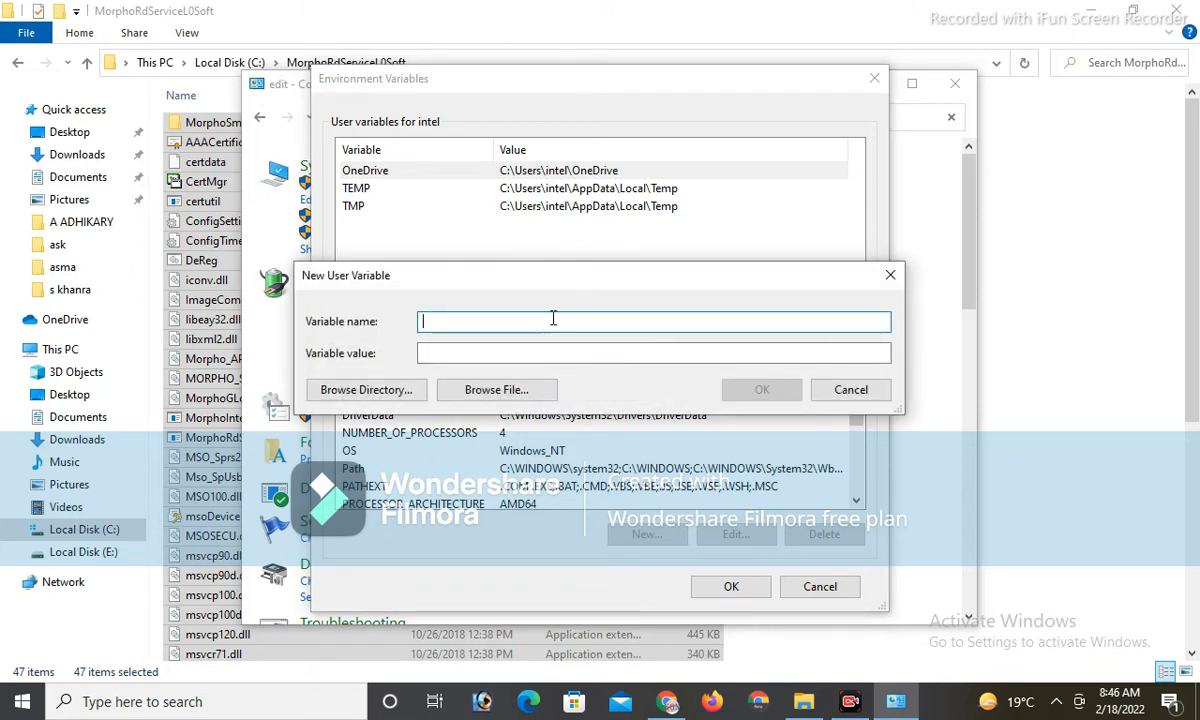
{"action": "type", "text": "PATH"}
{"action": "left_click", "coordinate": [455, 353]}
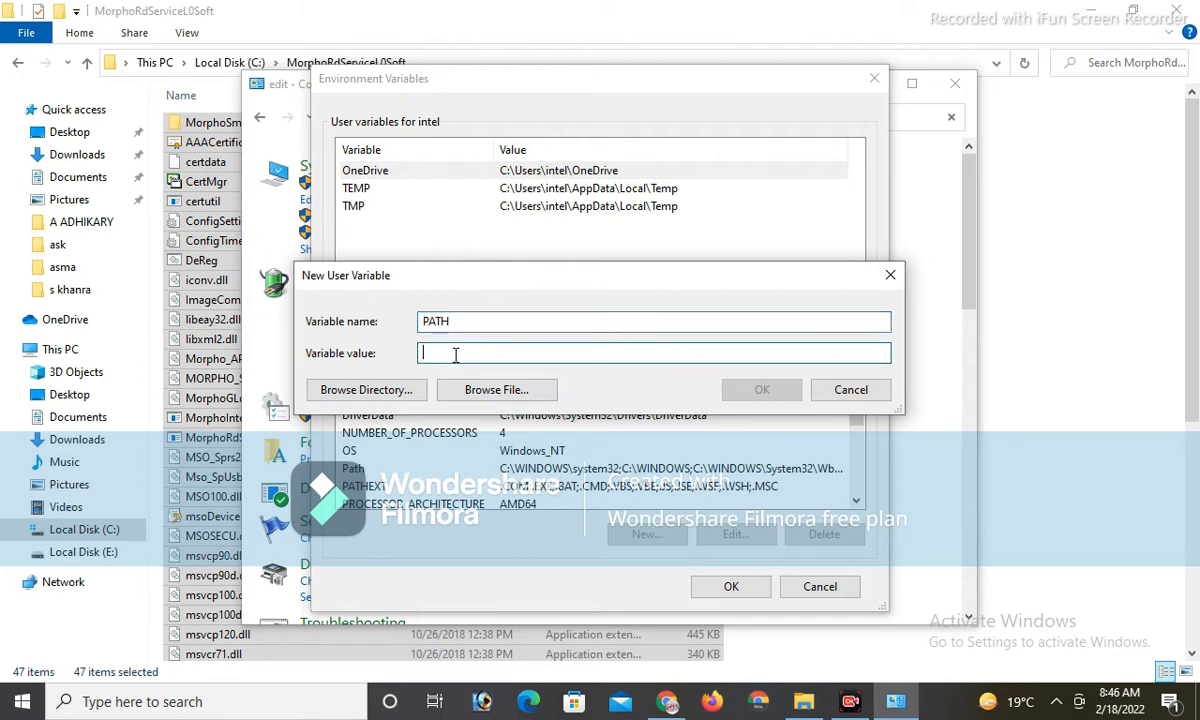
{"action": "key", "text": "ctrl+v"}
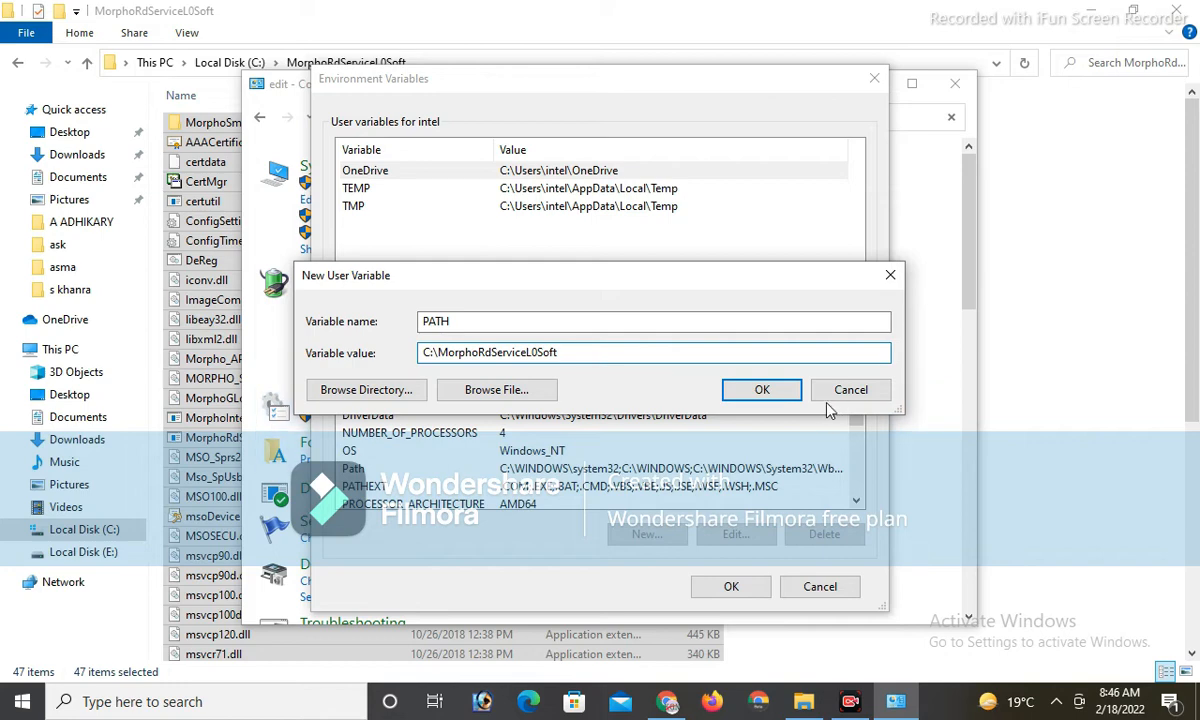
{"action": "left_click", "coordinate": [757, 391]}
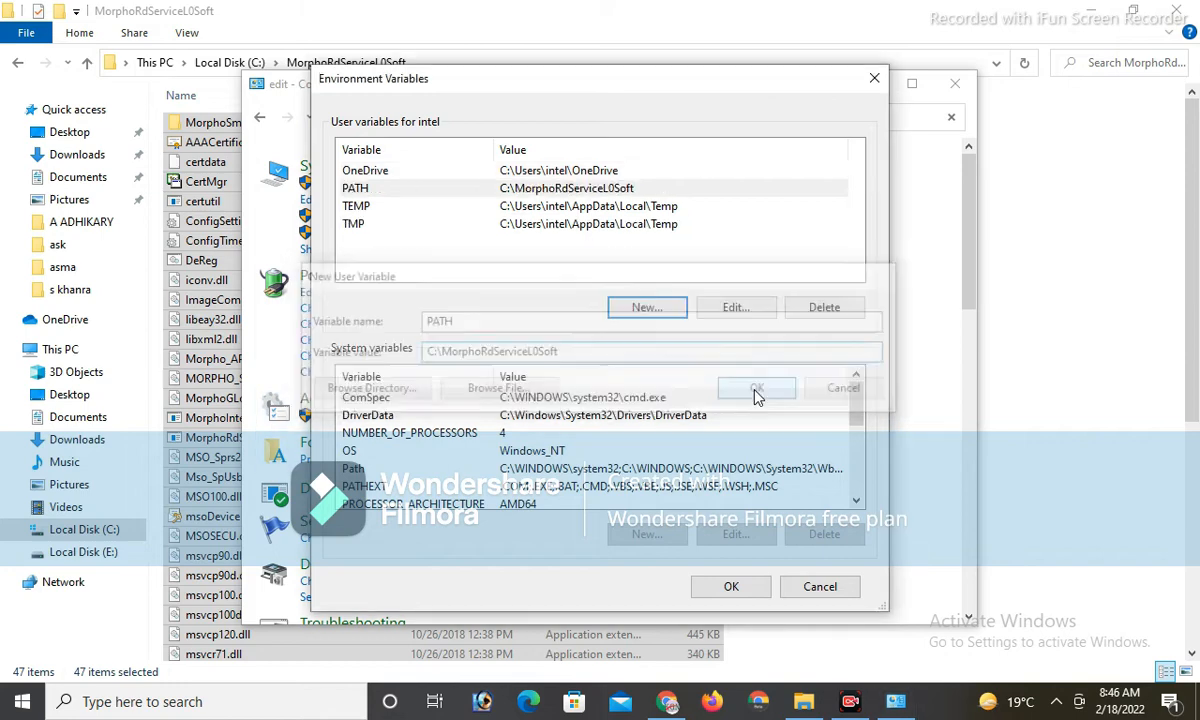
{"action": "left_click", "coordinate": [760, 587]}
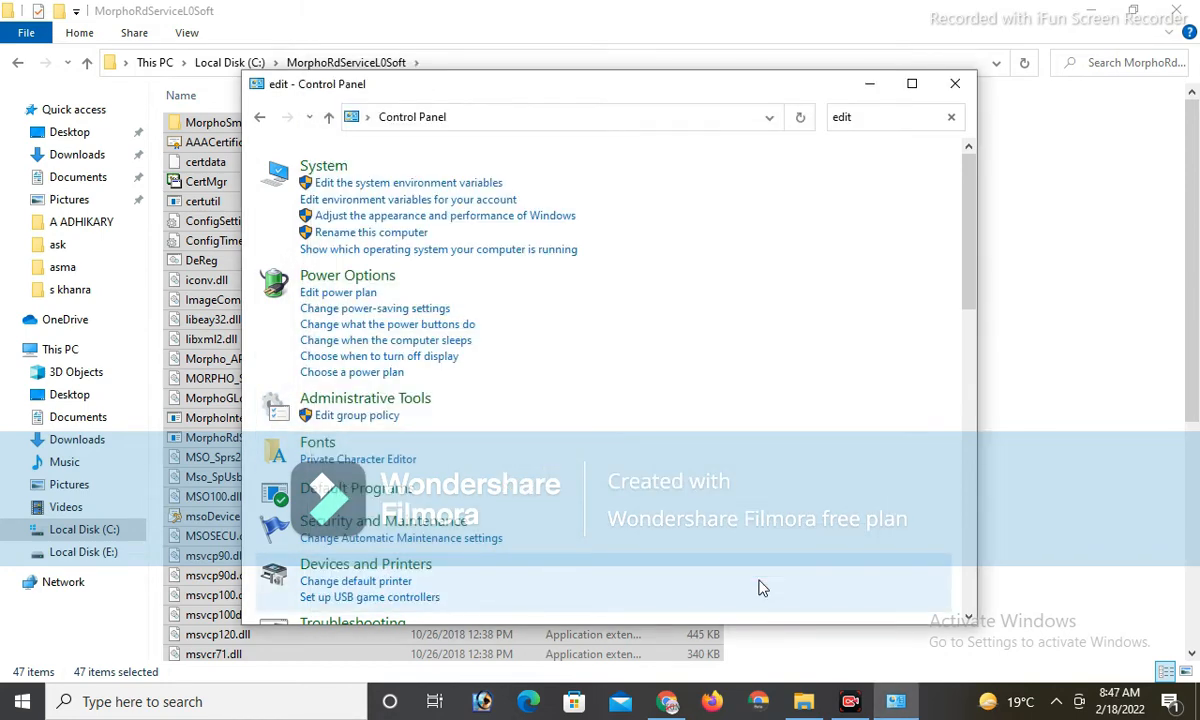
Search Control Panel for "TIME" and open the Internet Time settings under Date and Time
{"action": "left_click", "coordinate": [951, 117]}
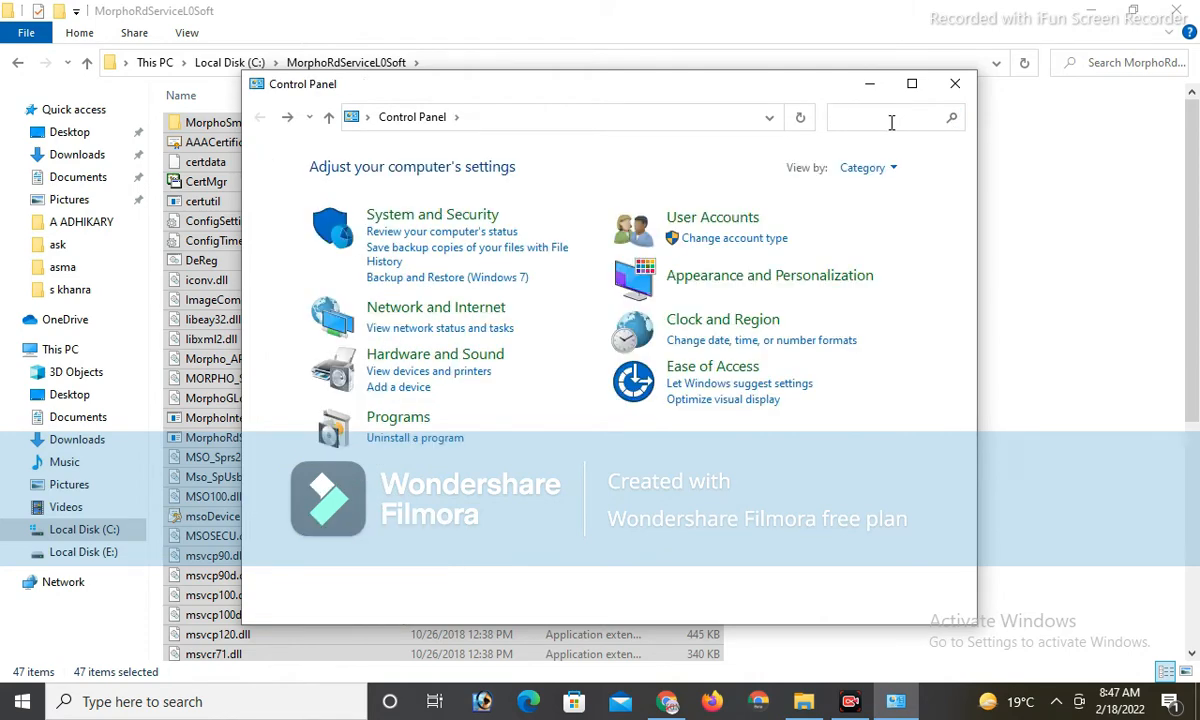
{"action": "type", "text": "TIME"}
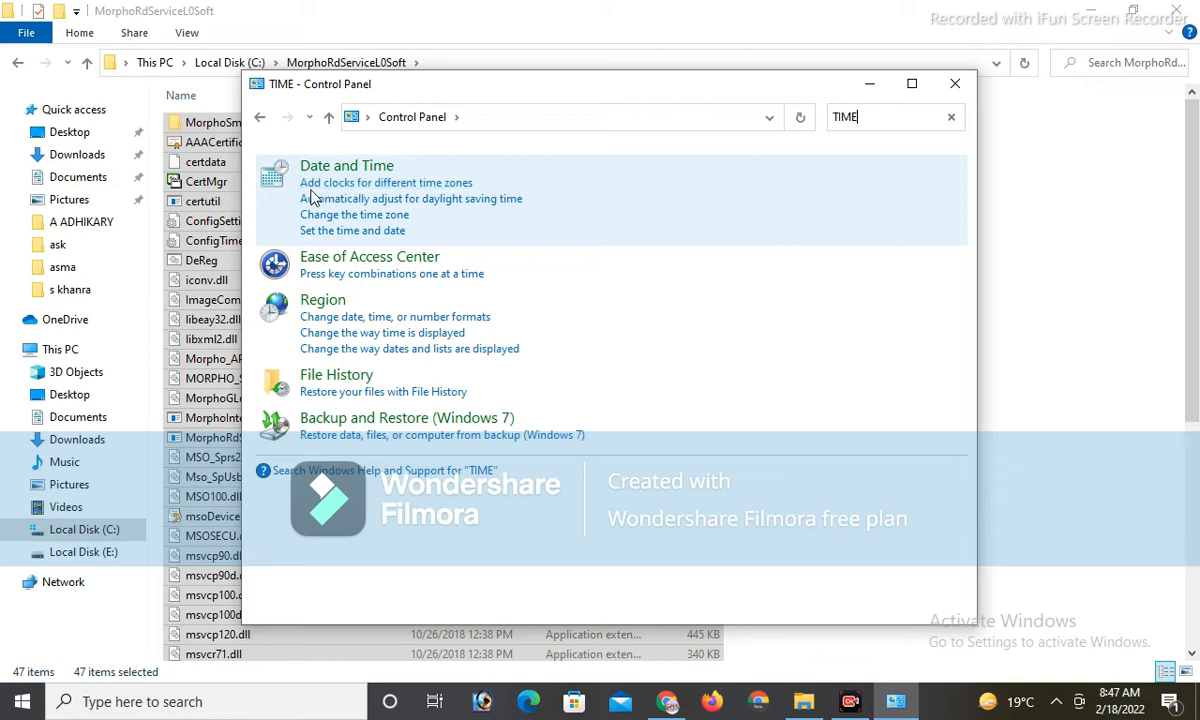
{"action": "left_click", "coordinate": [362, 183]}
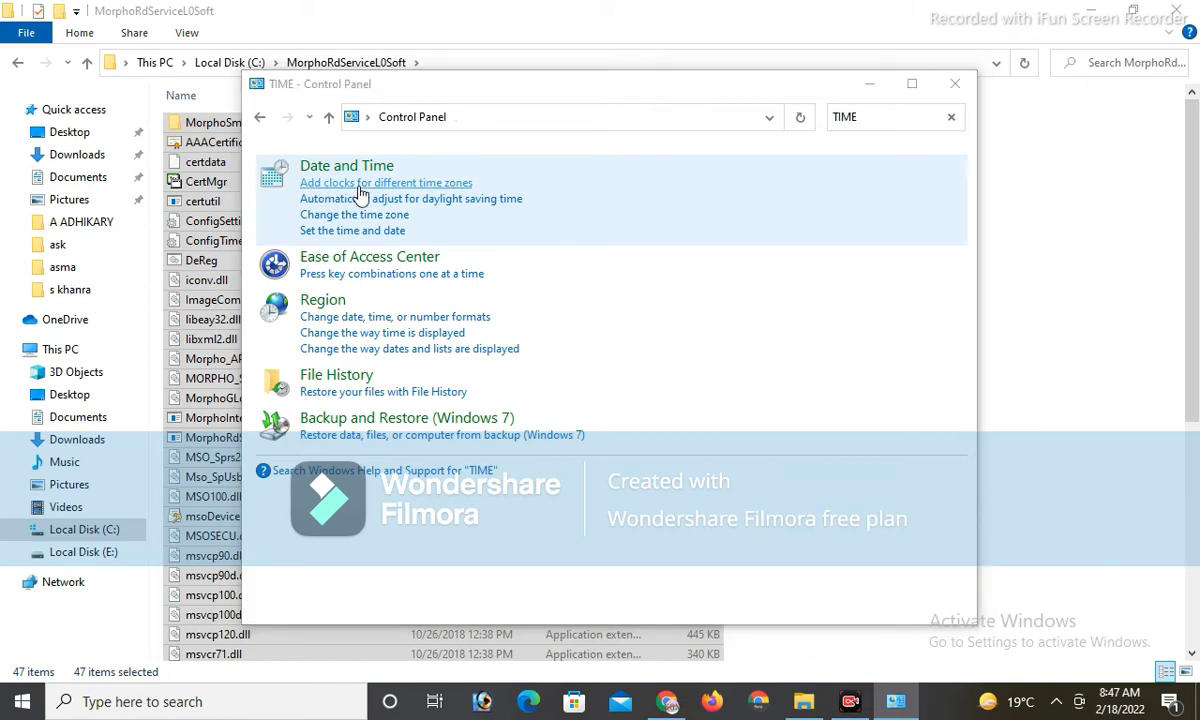
{"action": "left_click_drag", "start_coordinate": [368, 116], "coordinate": [523, 106]}
{"action": "left_click", "coordinate": [453, 134]}
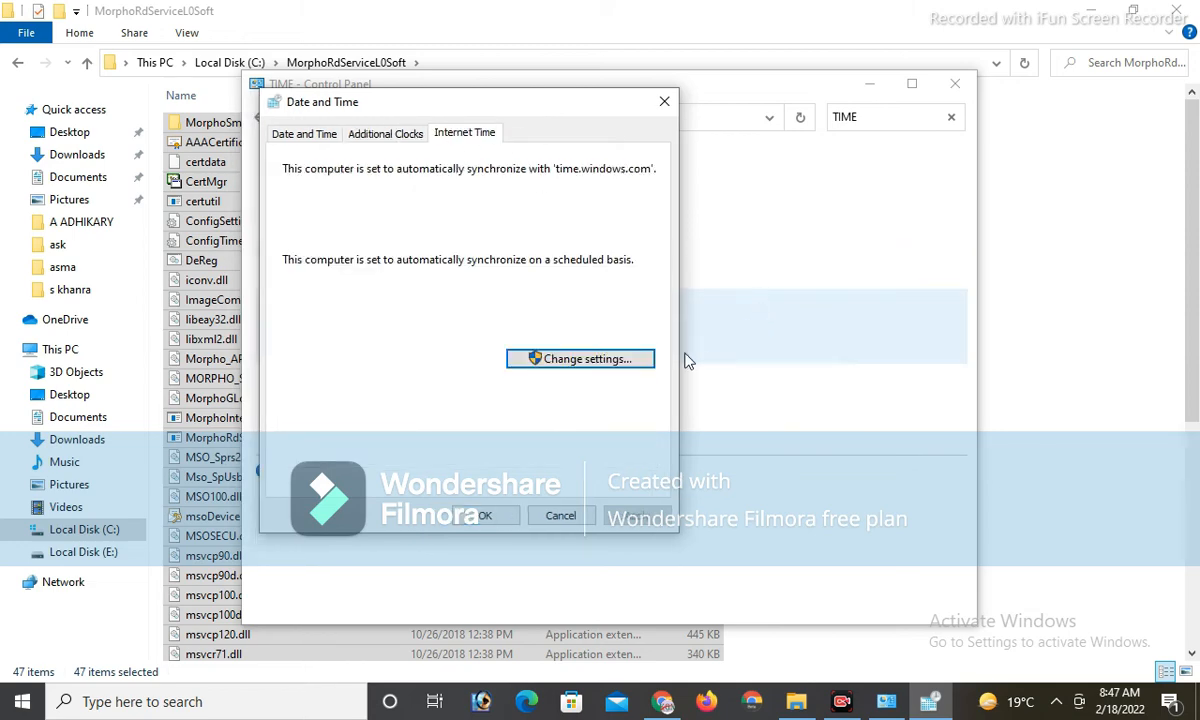
Set the Internet time server to time.nist.gov, synchronize the clock immediately and save the Date and Time settings
{"action": "left_click", "coordinate": [598, 362]}
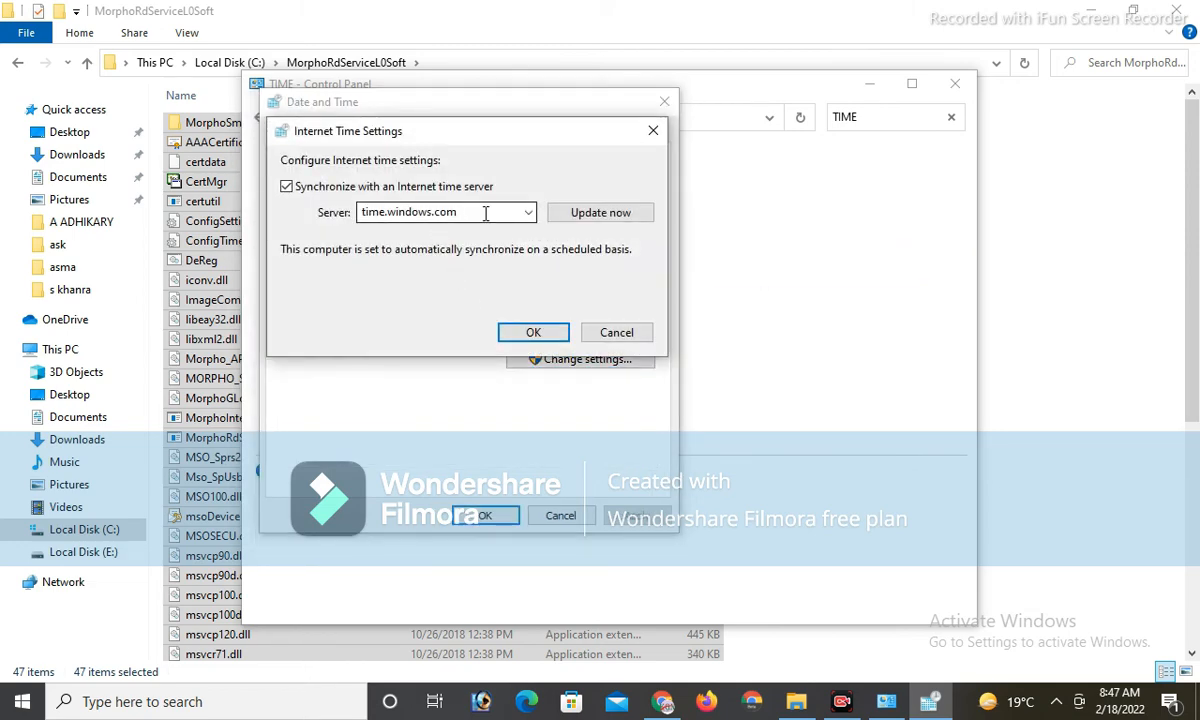
{"action": "left_click", "coordinate": [528, 212]}
{"action": "left_click", "coordinate": [465, 247]}
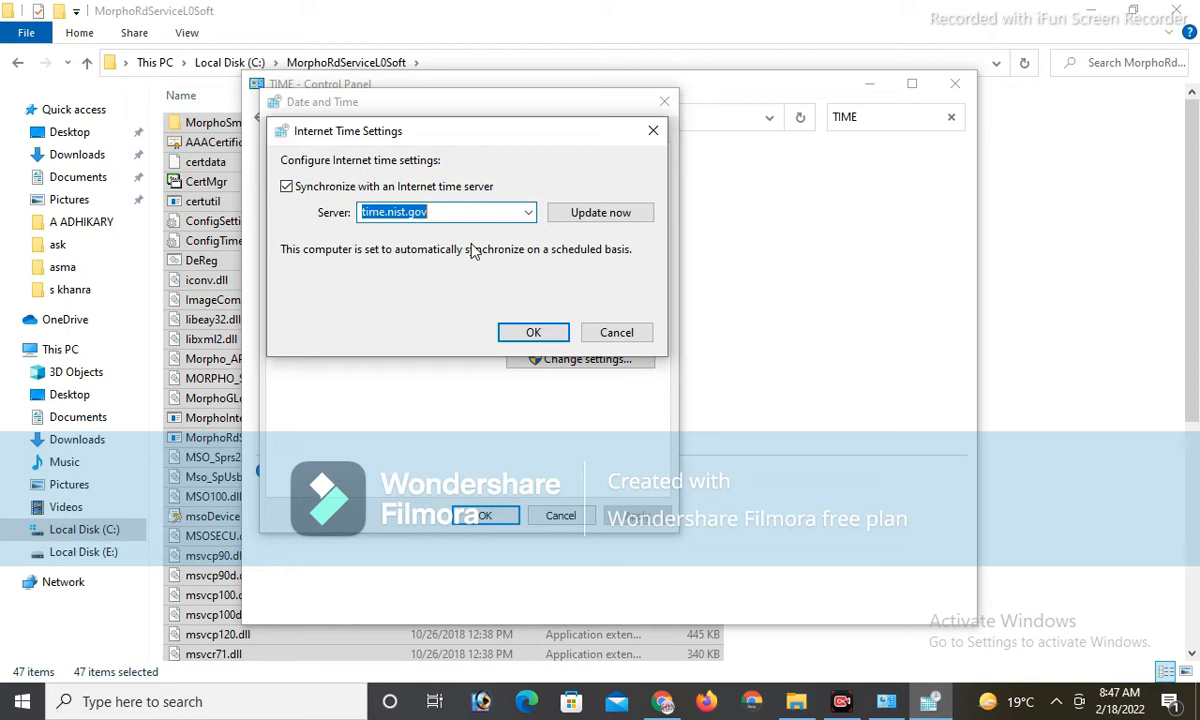
{"action": "left_click", "coordinate": [619, 214]}
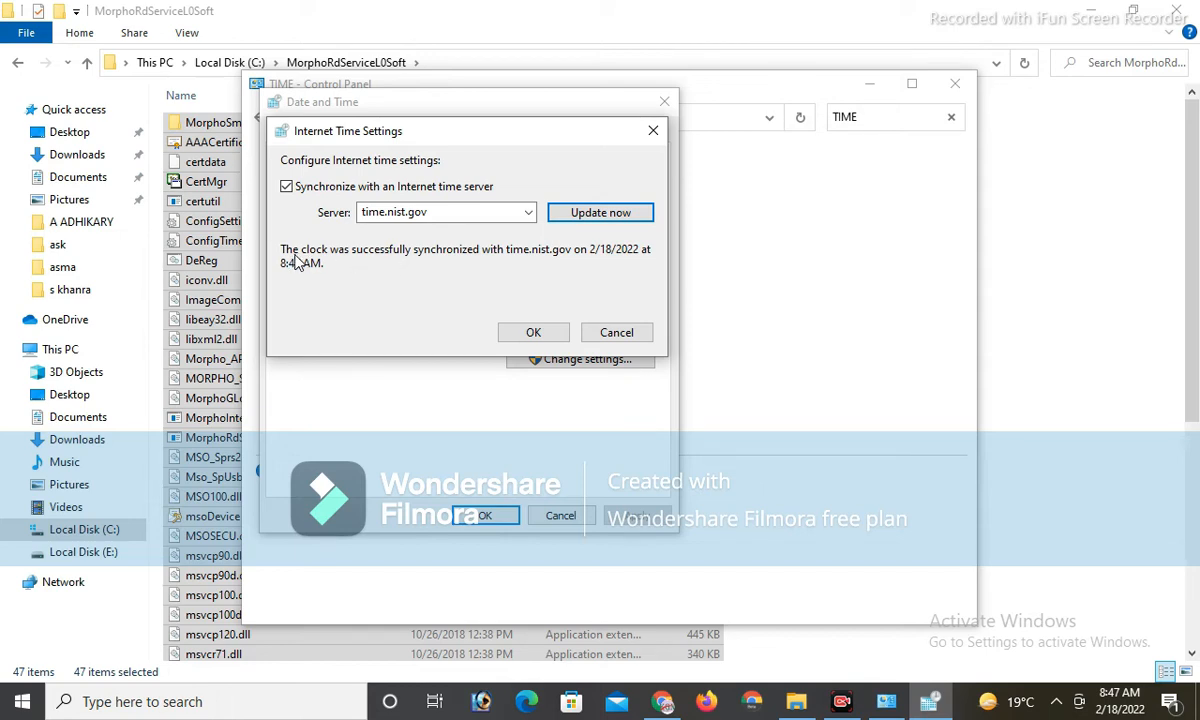
{"action": "left_click", "coordinate": [533, 332]}
{"action": "left_click", "coordinate": [484, 515]}
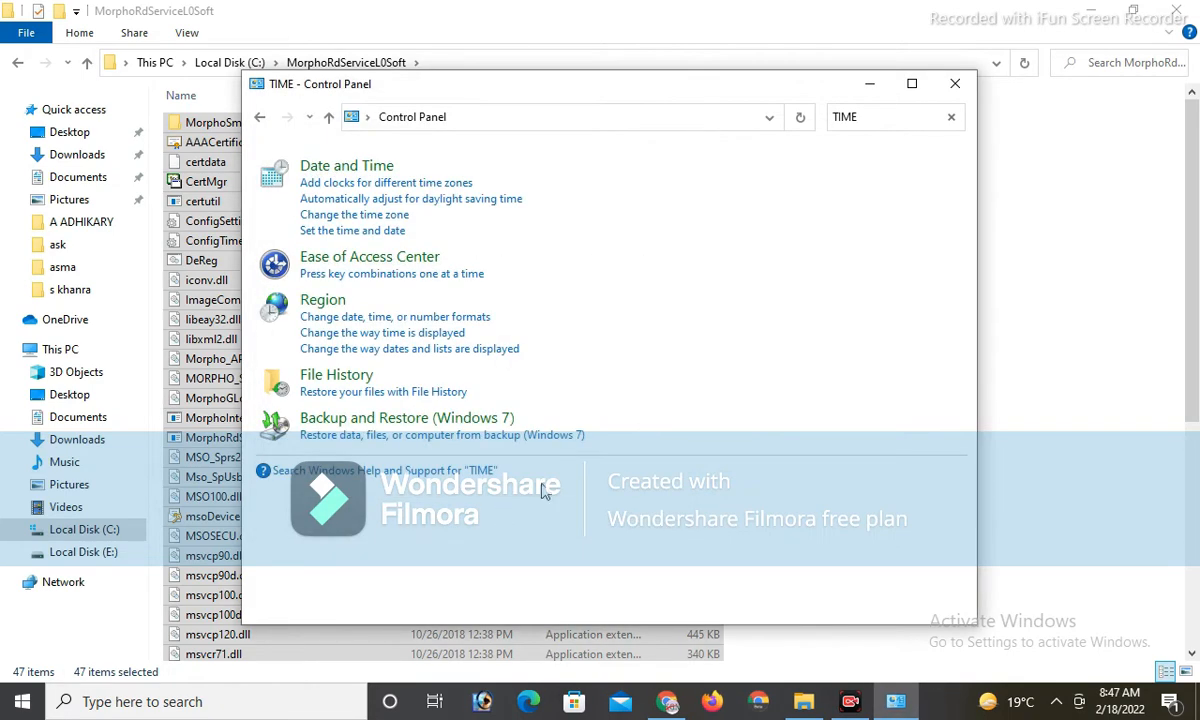
Close the Control Panel and folder windows to return to the desktop, and acknowledge the Morpho RD Key Rotation Result message
{"action": "left_click", "coordinate": [955, 84]}
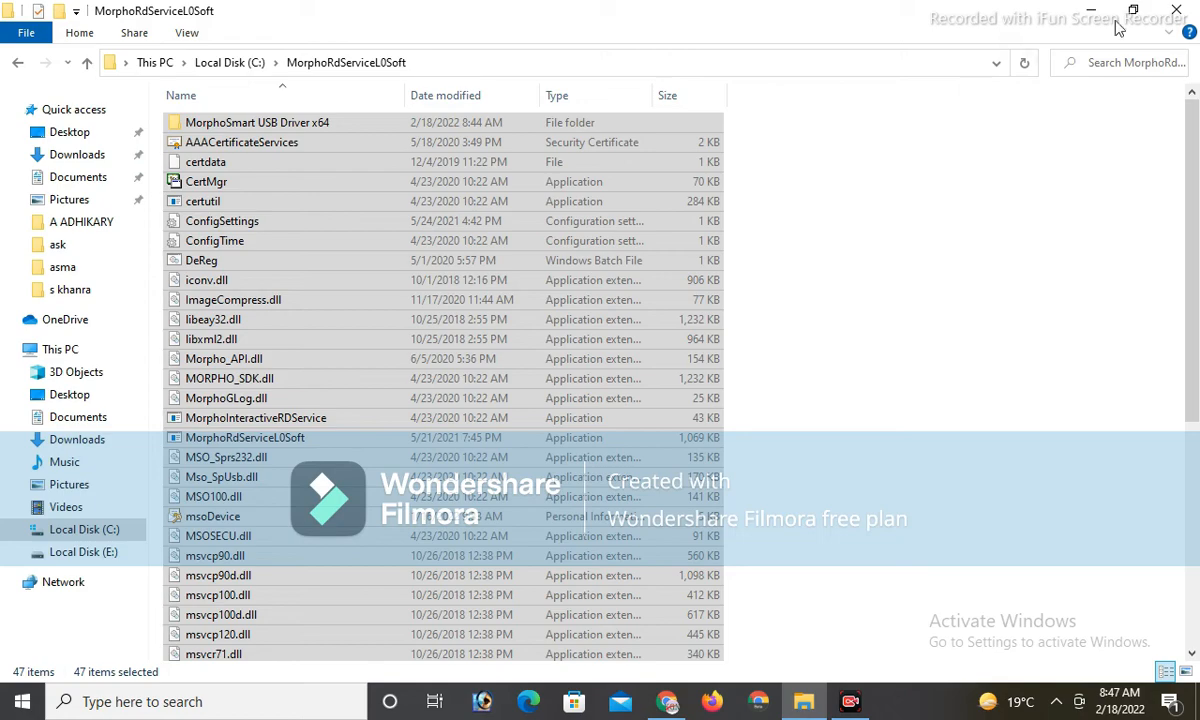
{"action": "left_click", "coordinate": [1177, 12]}
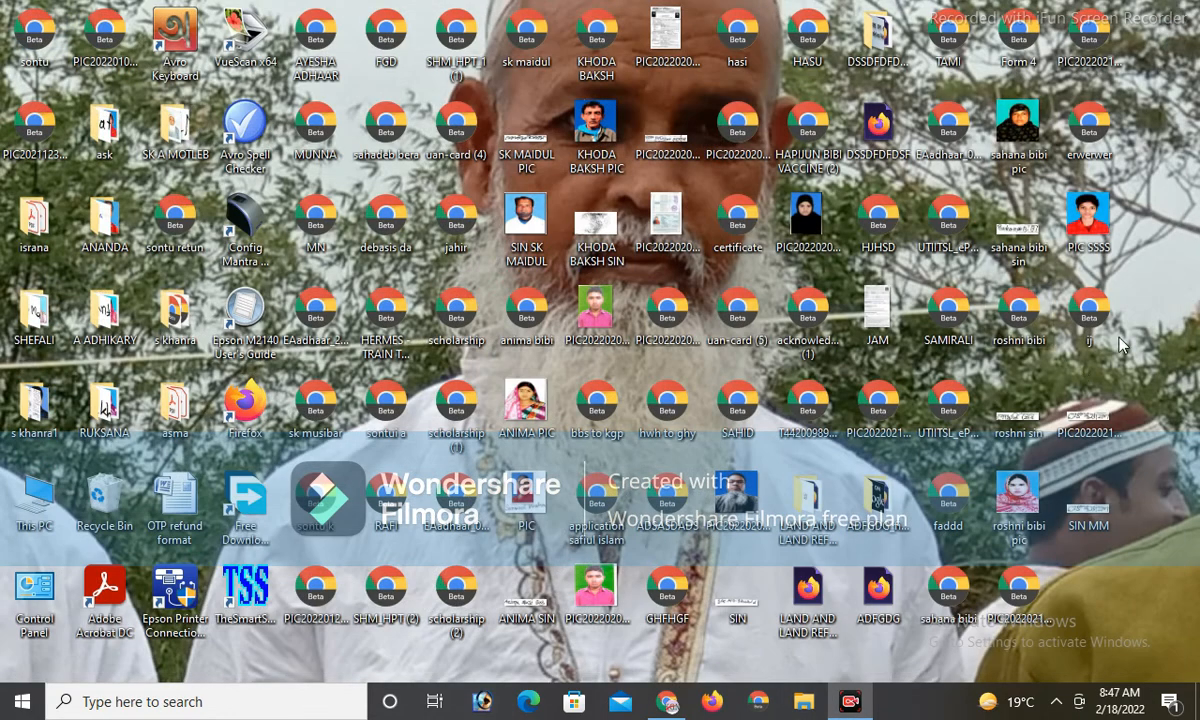
{"action": "right_click", "coordinate": [1135, 232]}
{"action": "left_click", "coordinate": [1163, 290]}
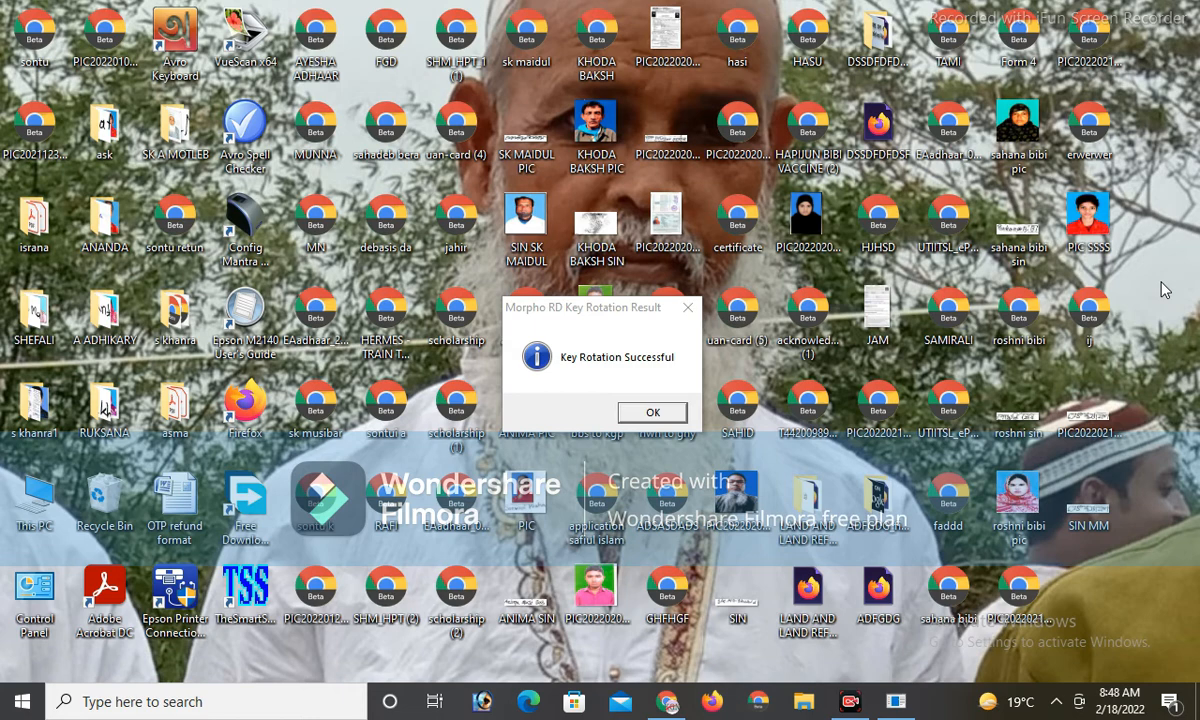
{"action": "key", "text": "Return"}
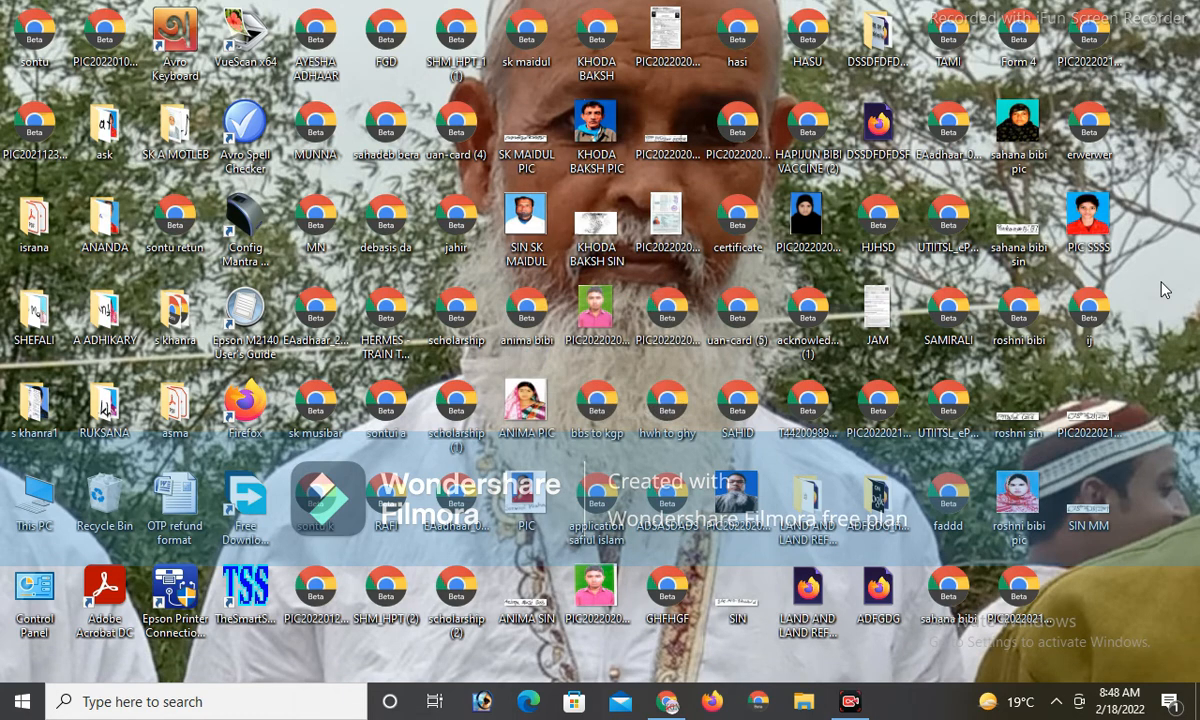